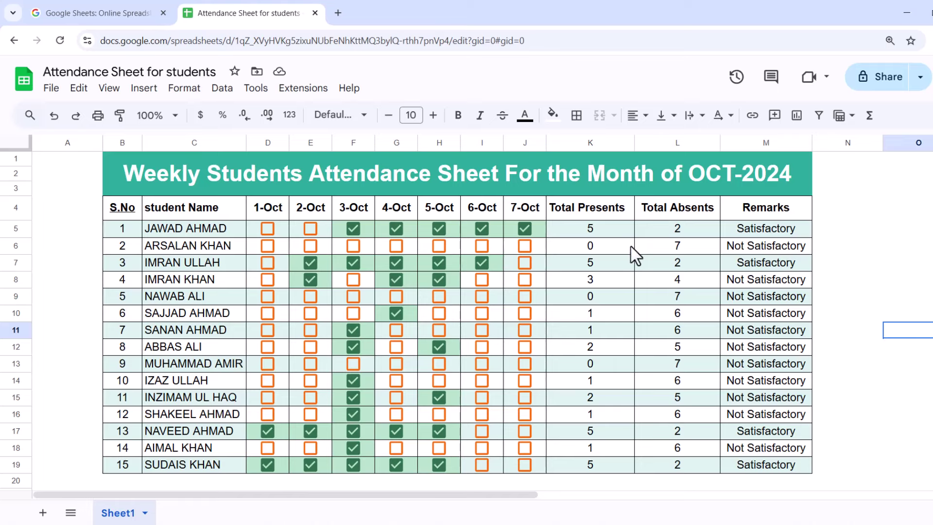
left_click(523, 228)
left_click(480, 229)
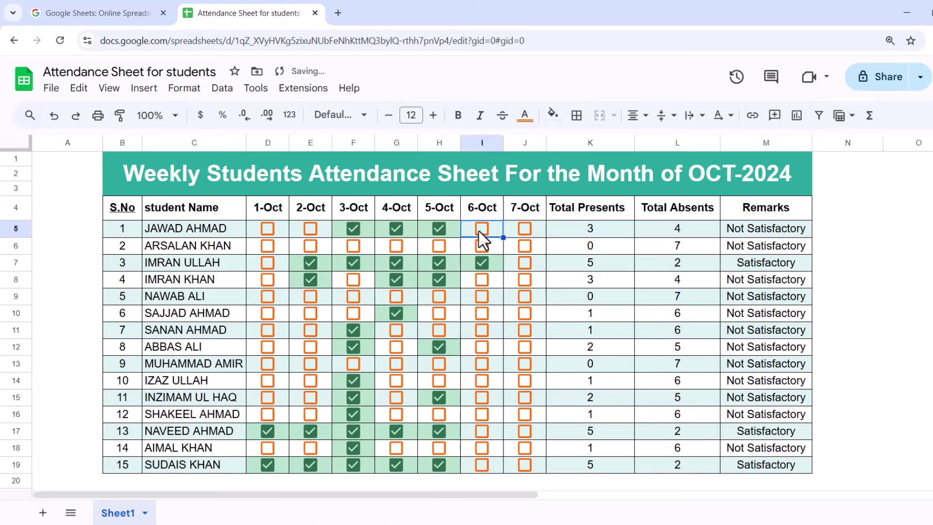
left_click(439, 228)
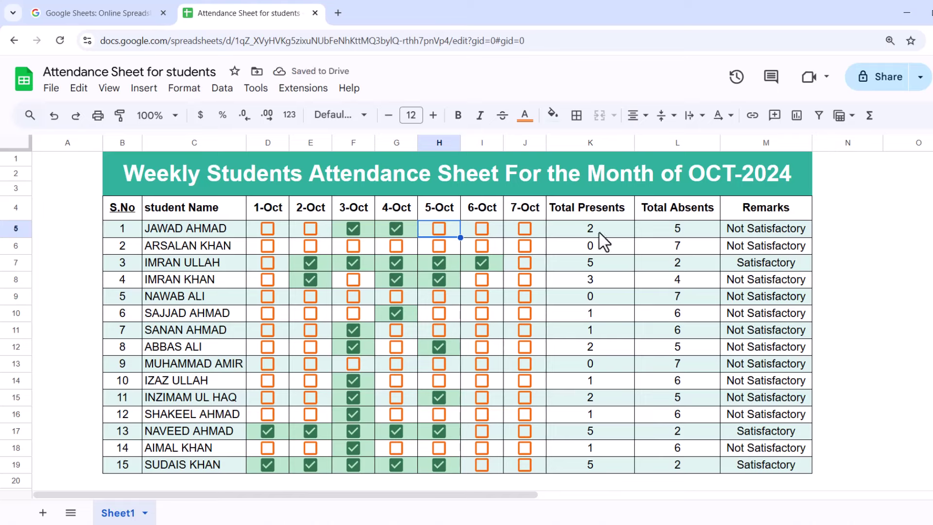
left_click(524, 228)
left_click(481, 229)
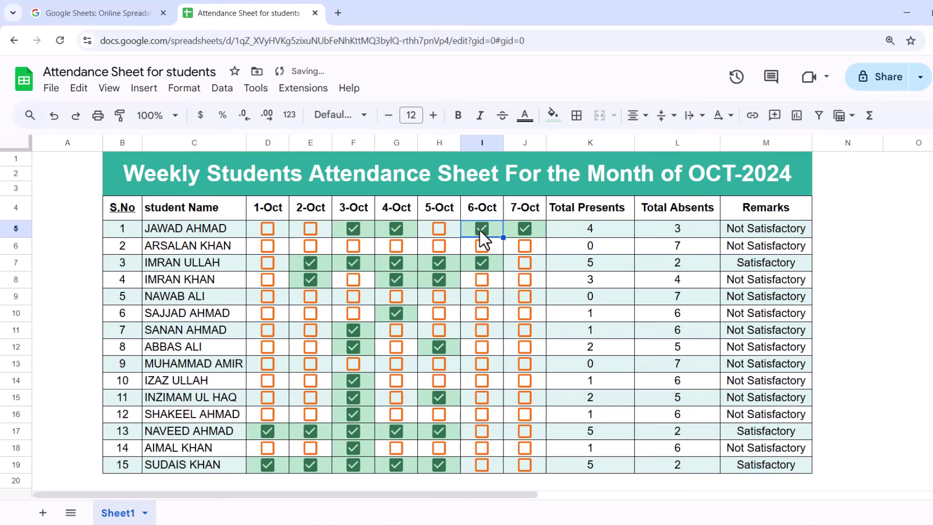
left_click(523, 262)
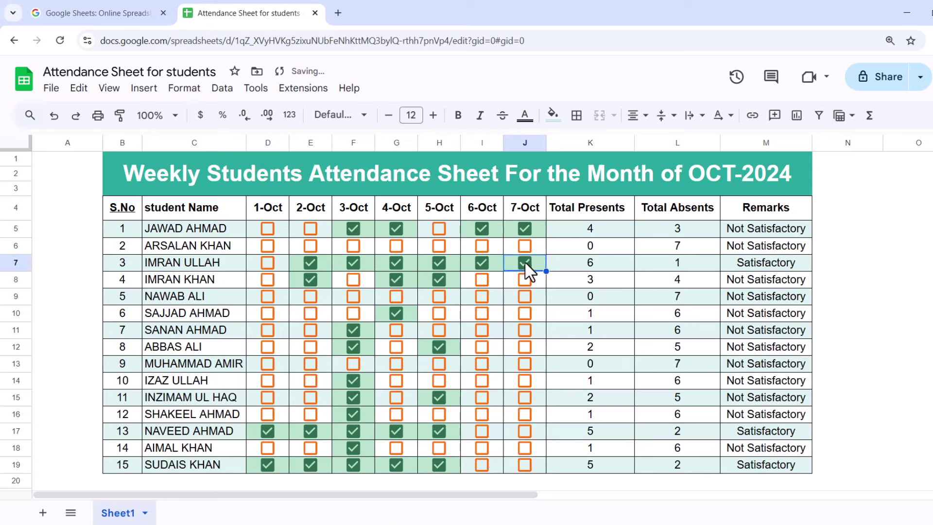
left_click(523, 297)
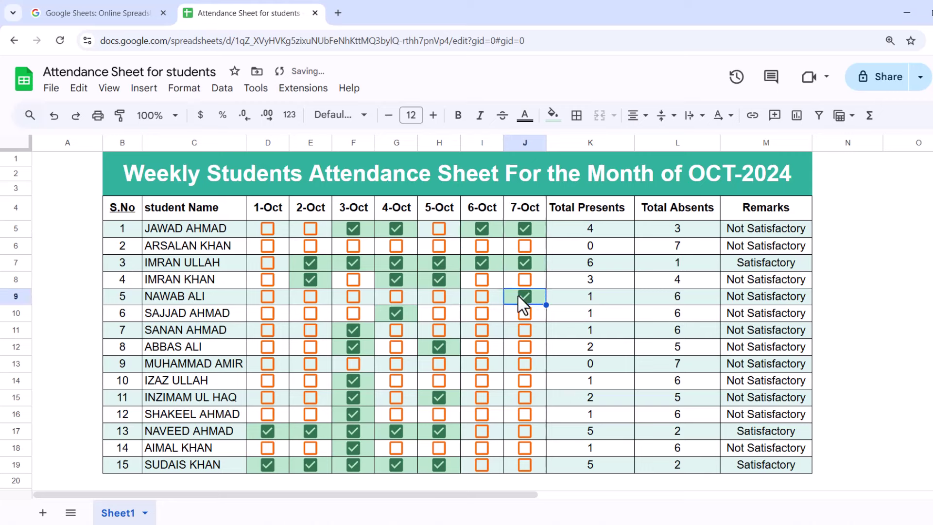
left_click(481, 296)
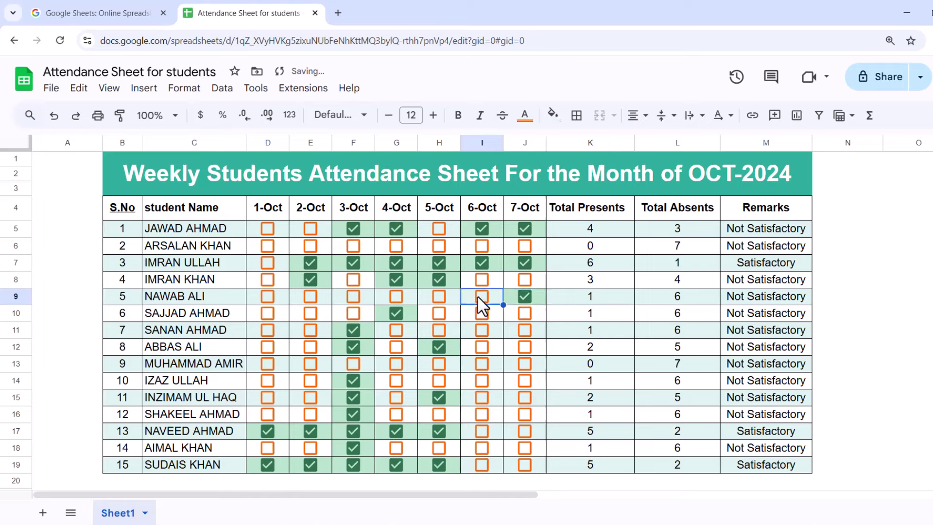
left_click(439, 296)
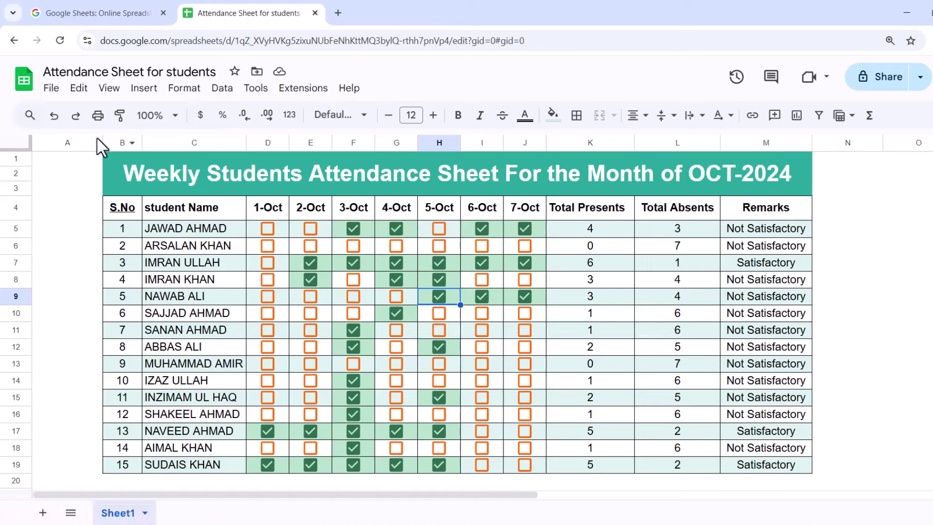
Create a blank spreadsheet and enter headers S.No, Student Name and 10/01/2024 in B5:D5.
left_click(50, 89)
mouse_move(75, 111)
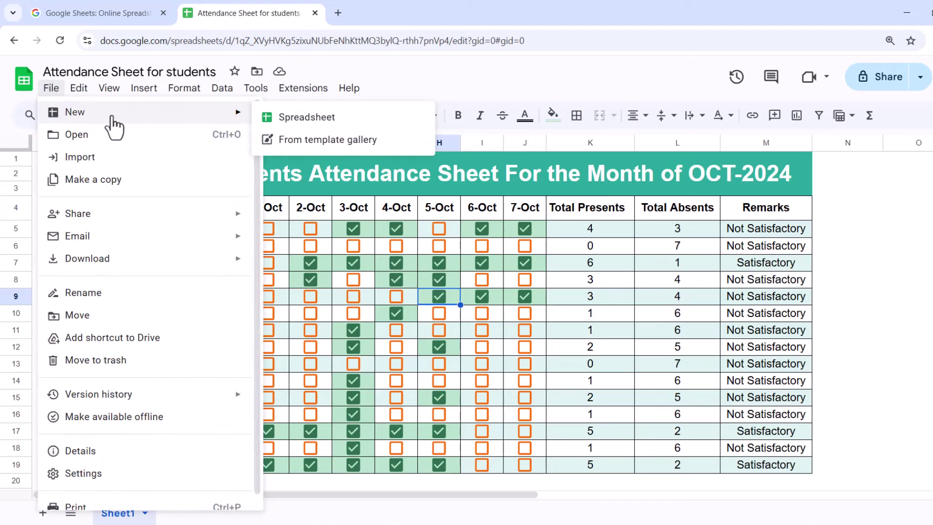
left_click(301, 119)
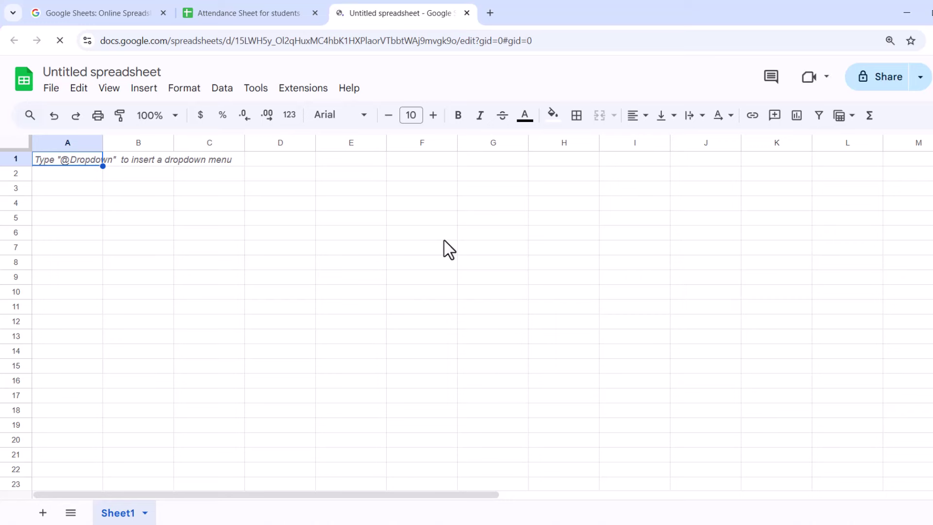
left_click(146, 220)
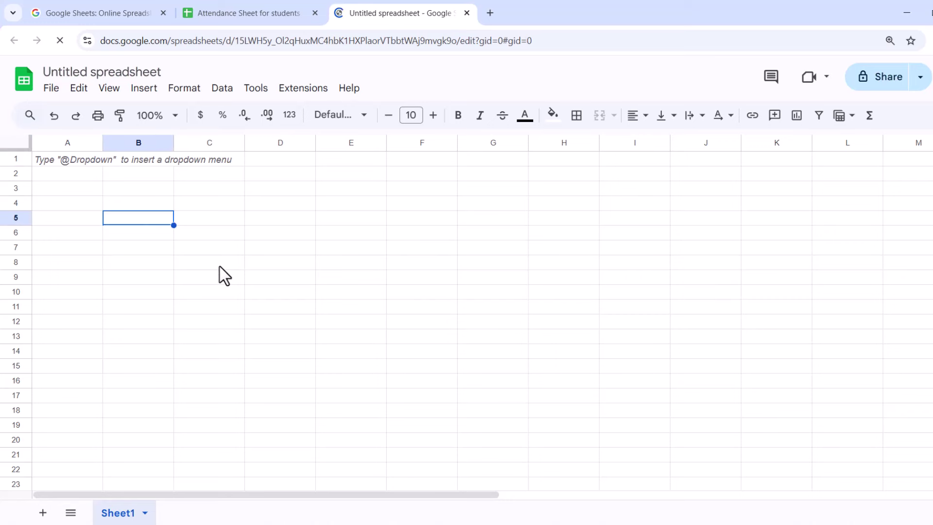
type("St")
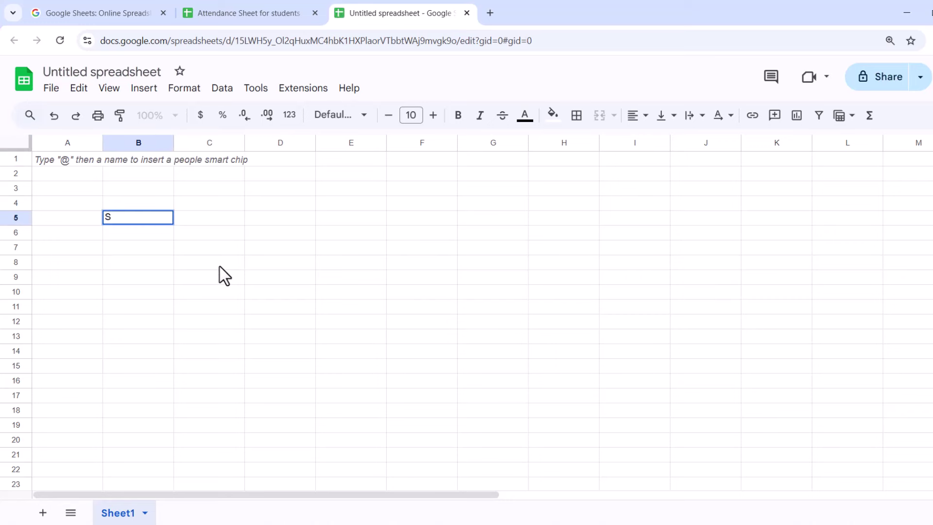
key("Tab")
type("Studen")
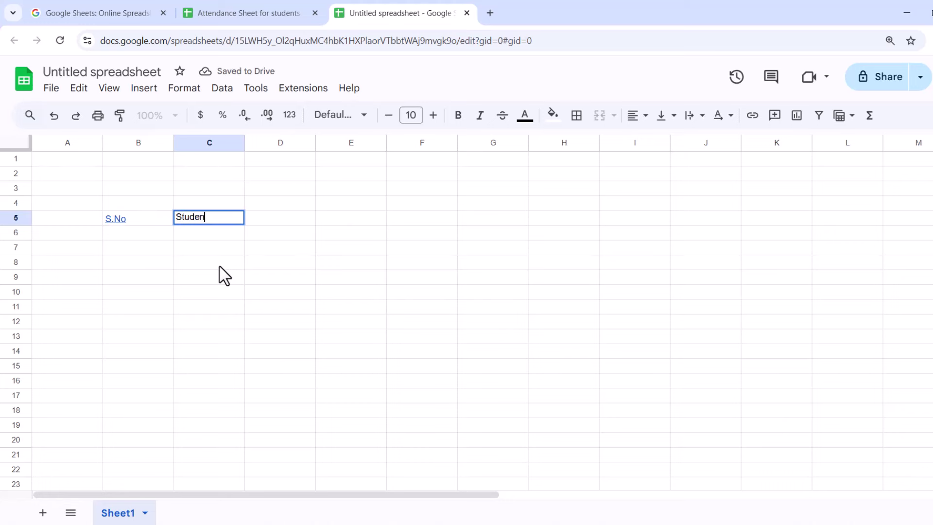
type("t Name")
key("Tab")
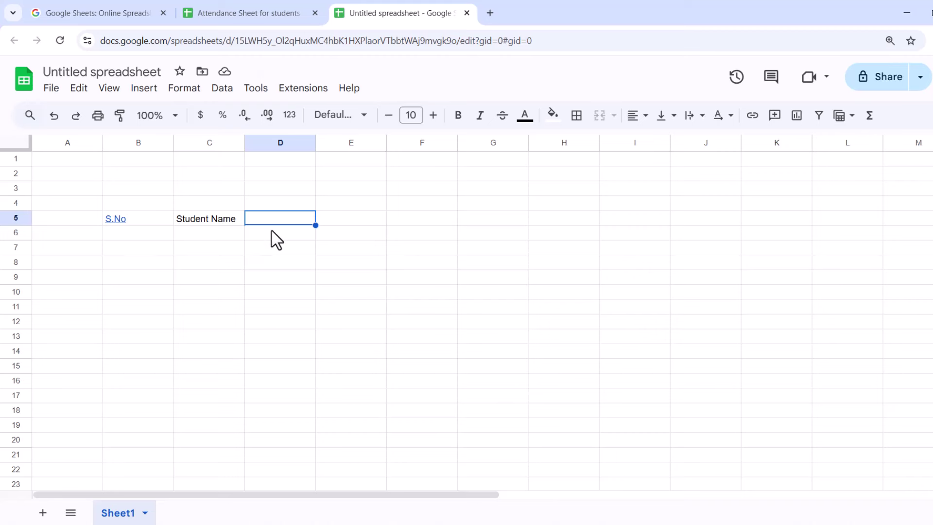
type("10/01/2024")
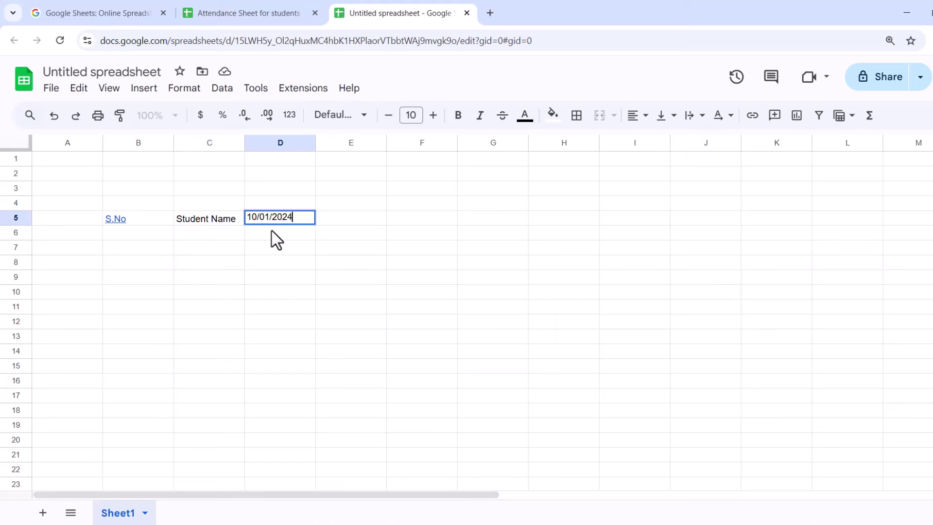
key("Return")
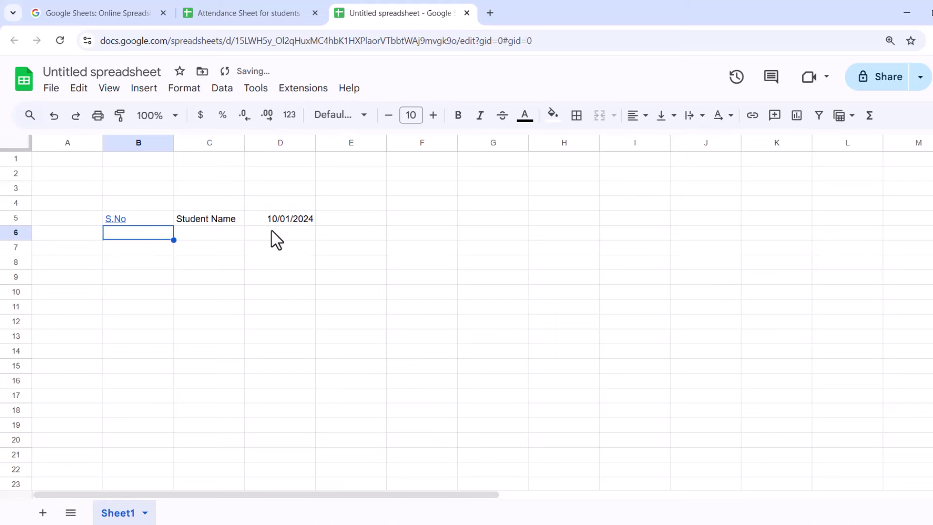
Fill D5:J5 with dates through 10/07/2024 and format them as day-month, like 1-Oct.
left_click(313, 221)
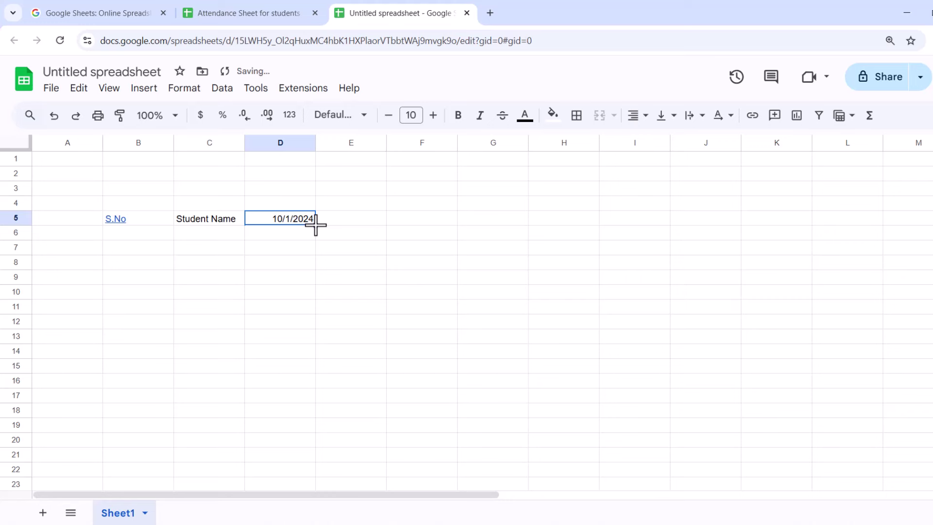
left_click_drag(315, 225, 687, 227)
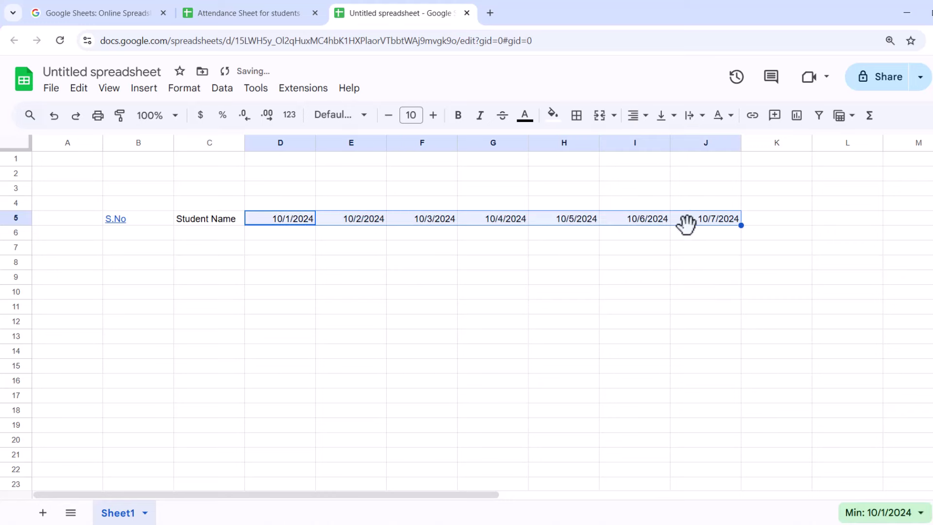
left_click(292, 125)
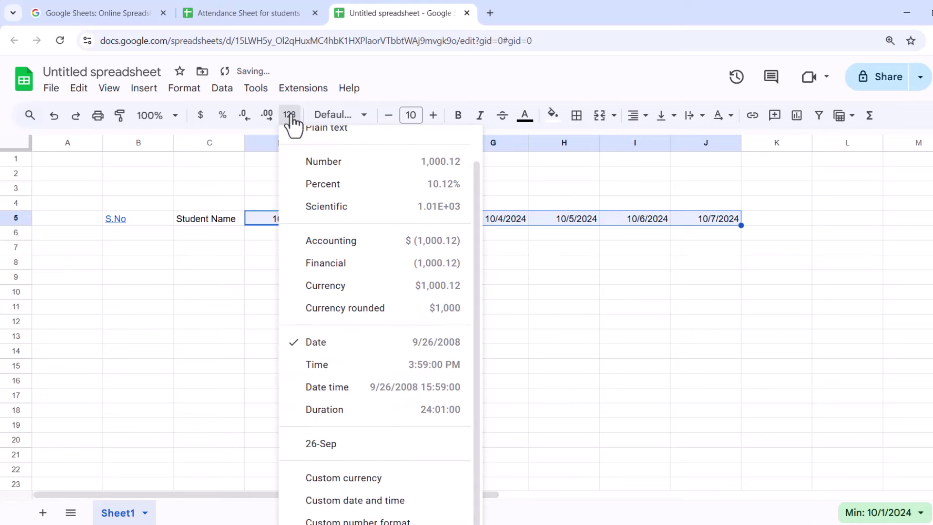
left_click(355, 505)
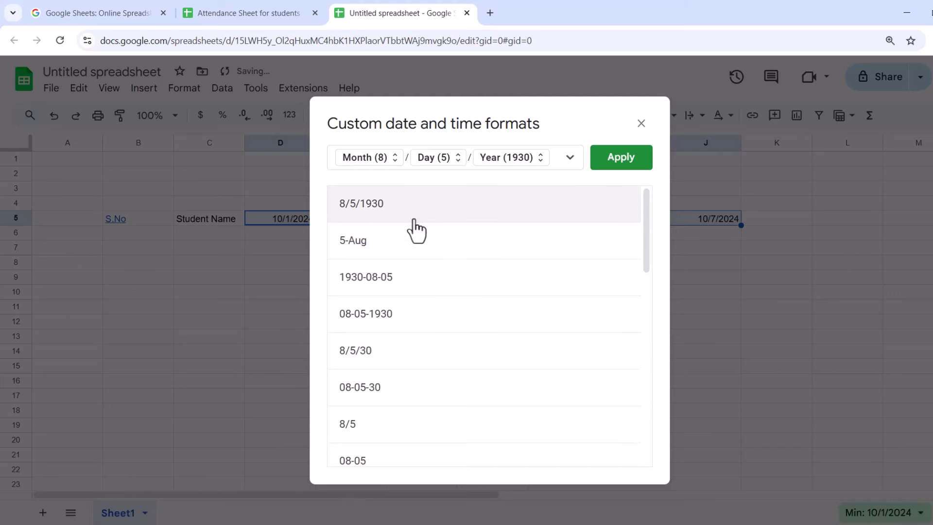
scroll(385, 416, "down", 4)
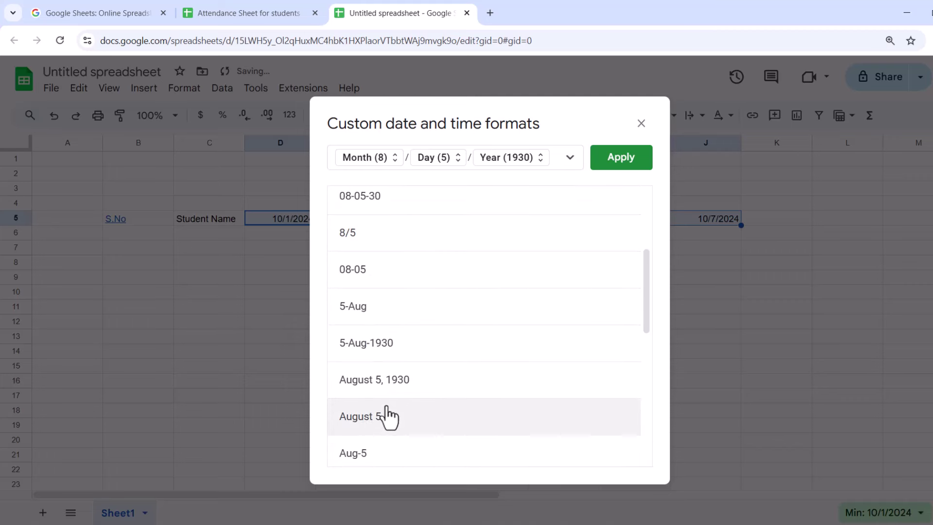
scroll(409, 461, "up", 3)
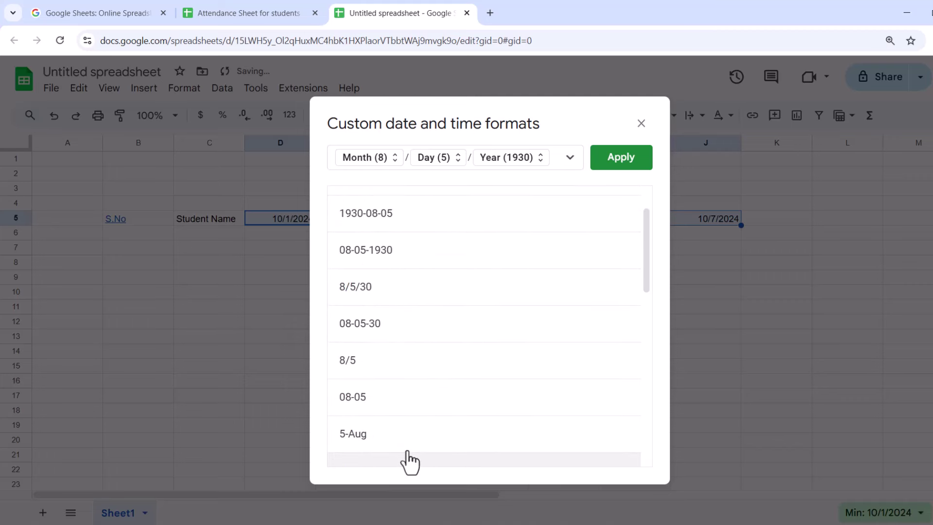
left_click(395, 436)
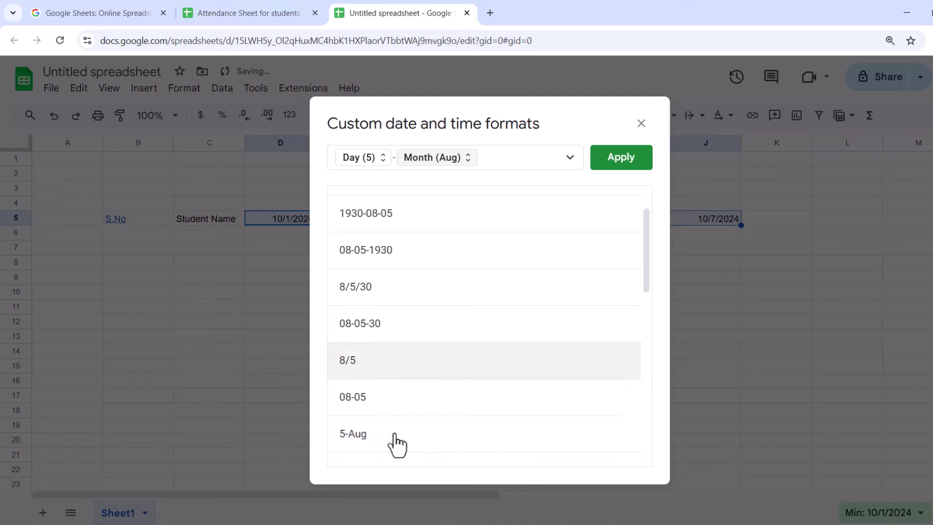
left_click(617, 162)
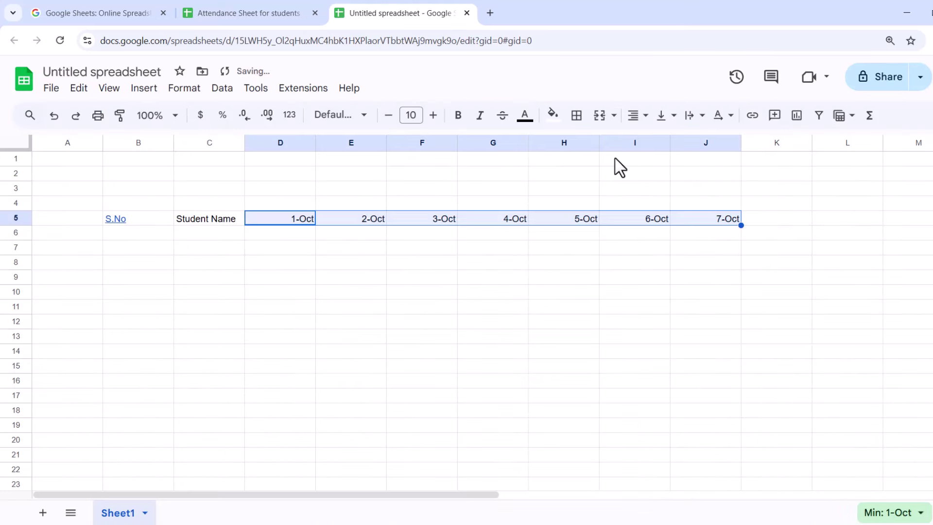
Centre the row 5 dates, make row 5 taller, and middle-align S.No and Student Name.
left_click(642, 116)
left_click(660, 142)
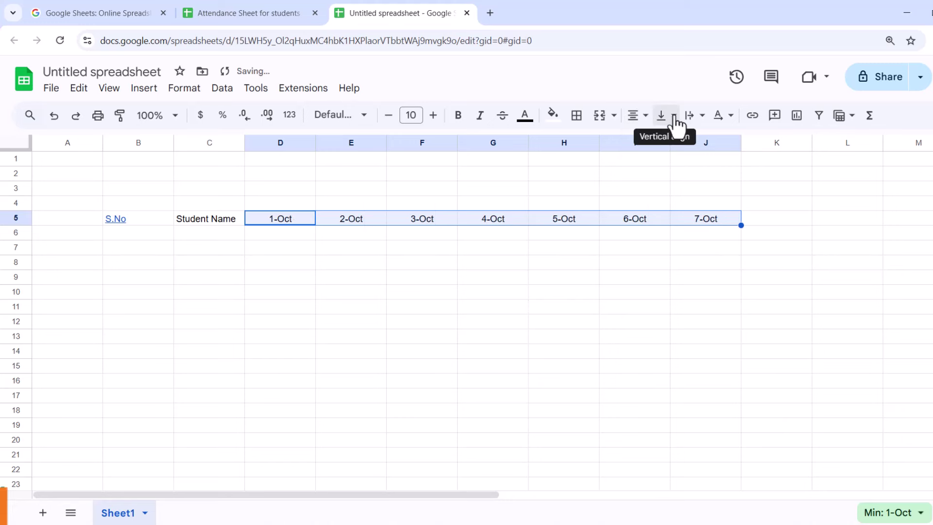
left_click(675, 121)
left_click(686, 143)
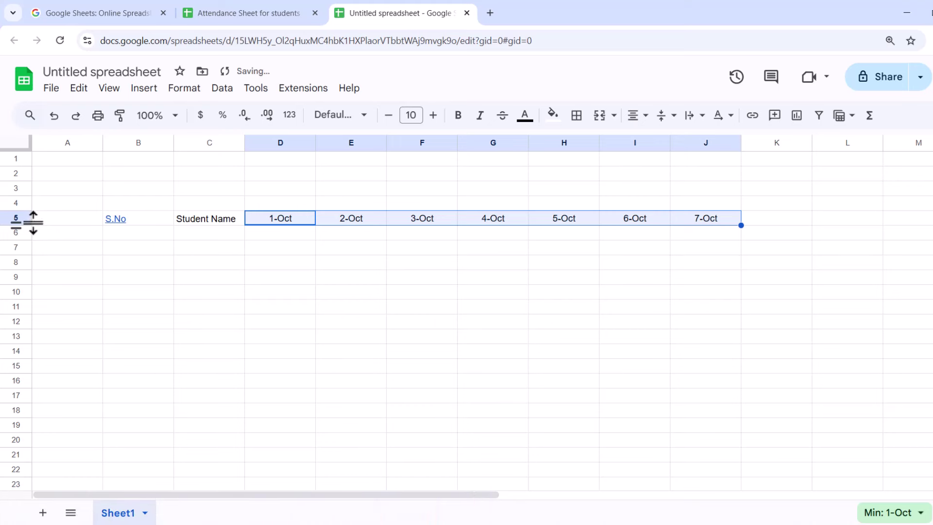
left_click_drag(14, 226, 14, 235)
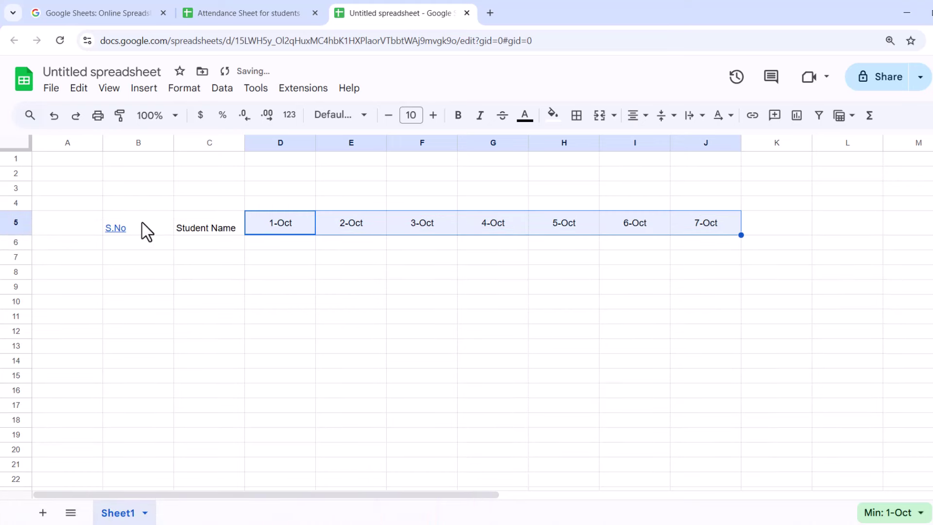
left_click_drag(146, 232, 194, 234)
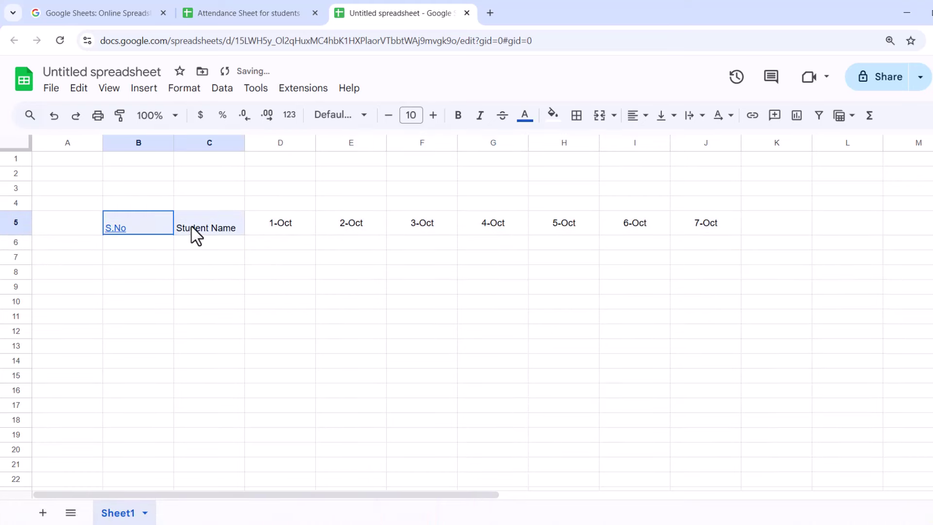
left_click(673, 115)
left_click(685, 141)
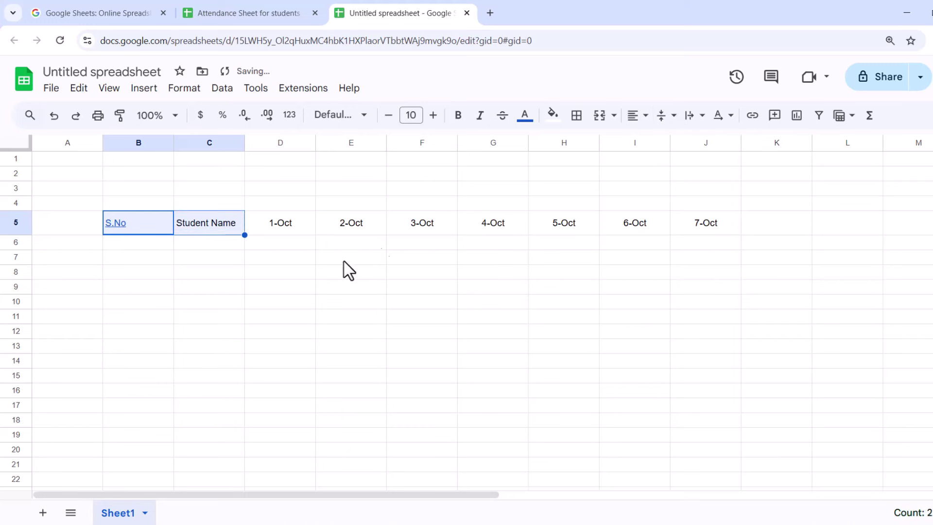
Make the row 5 headers from S.No to 7-Oct bold at font size 12.
left_click(295, 279)
mouse_move(150, 227)
left_mouse_down()
mouse_move(619, 214)
mouse_move(683, 223)
left_mouse_up()
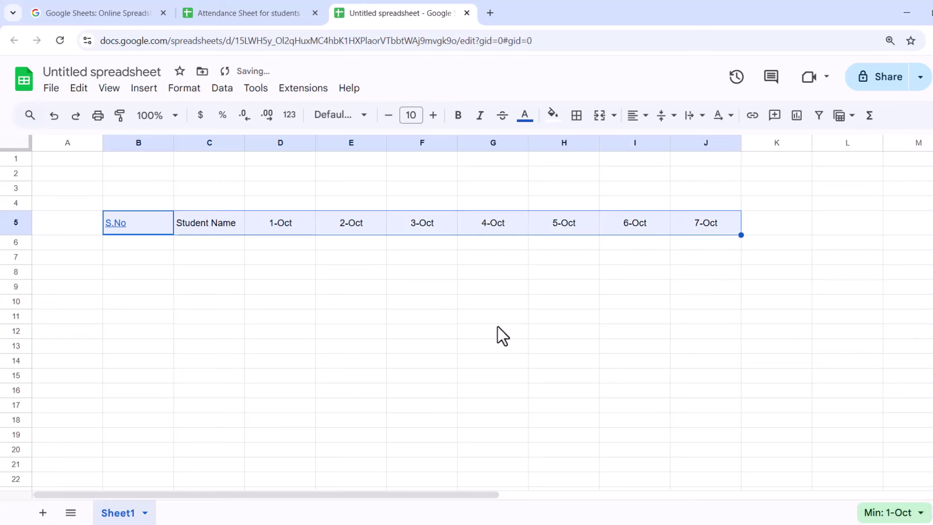
mouse_move(279, 143)
left_click(457, 115)
left_click(418, 115)
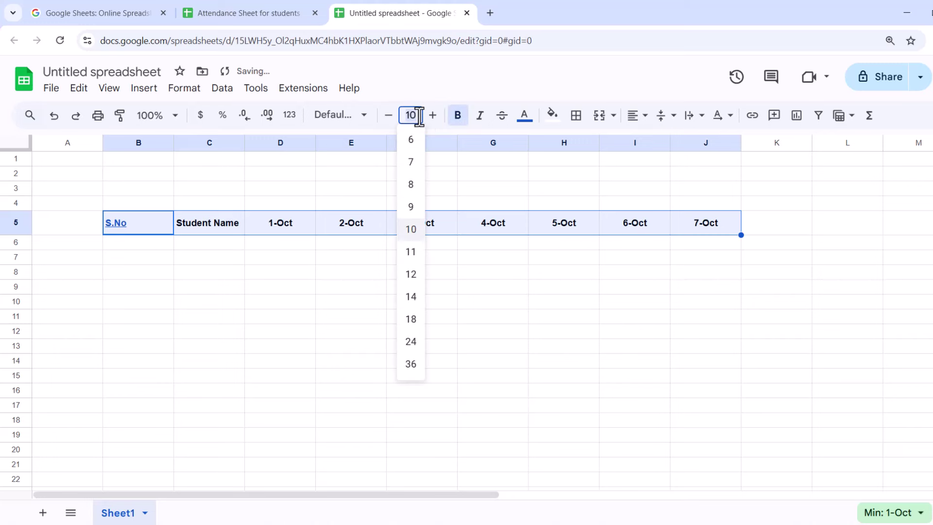
type("12")
key("Return")
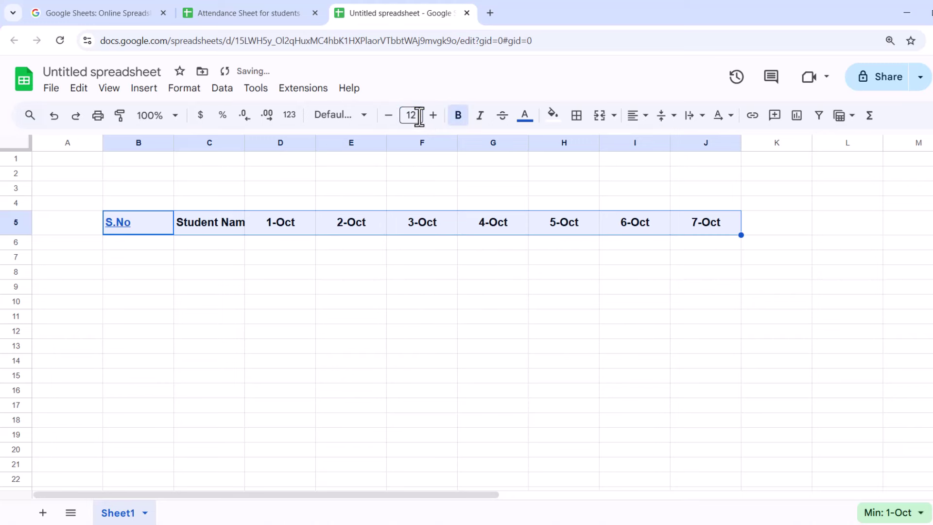
left_click(547, 321)
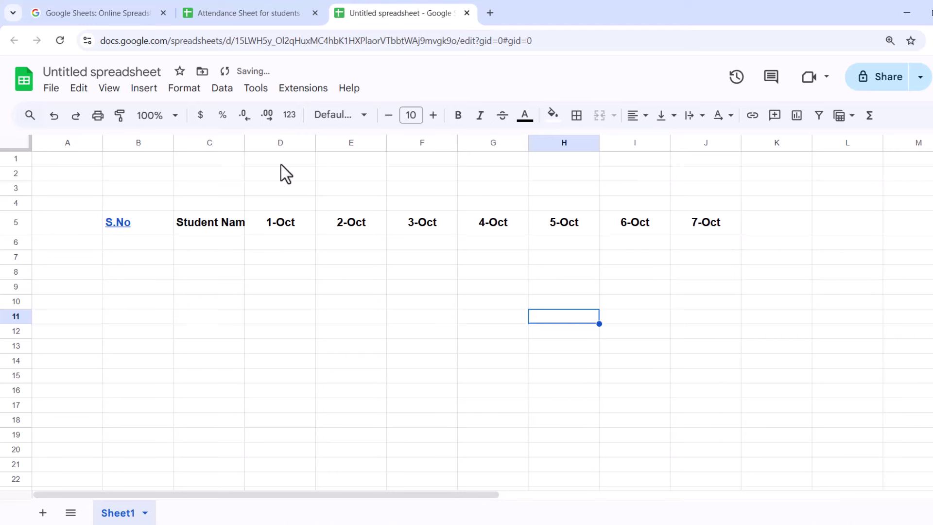
Auto-fit column C to Student Name and set column D to 60 pixels wide.
double_click(244, 142)
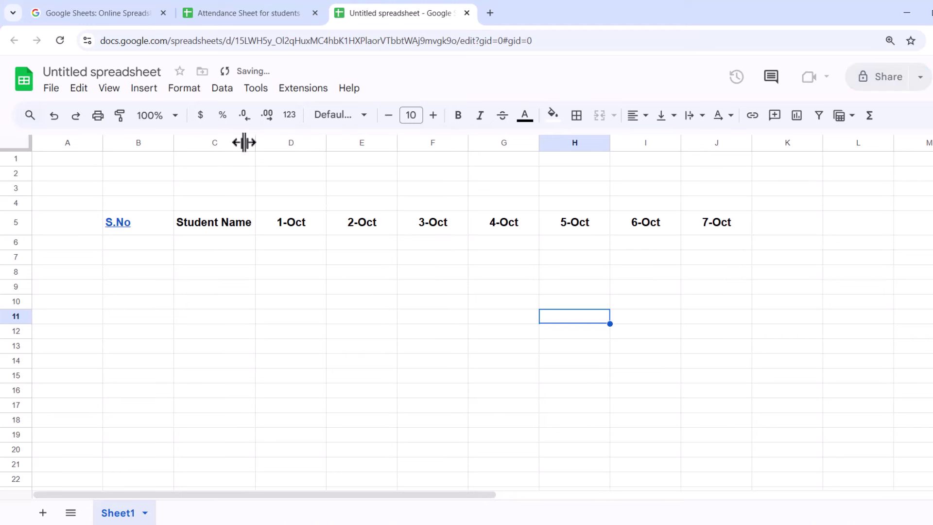
left_click_drag(298, 234, 710, 228)
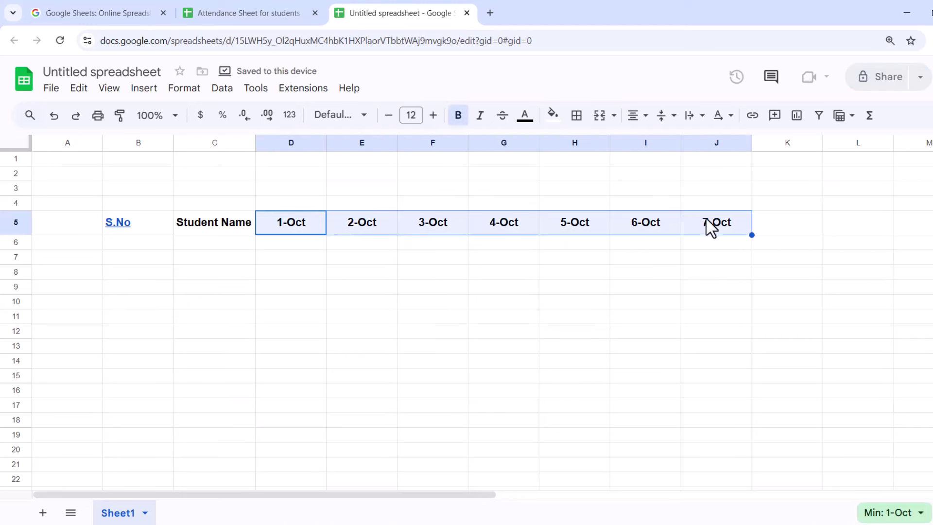
right_click(305, 142)
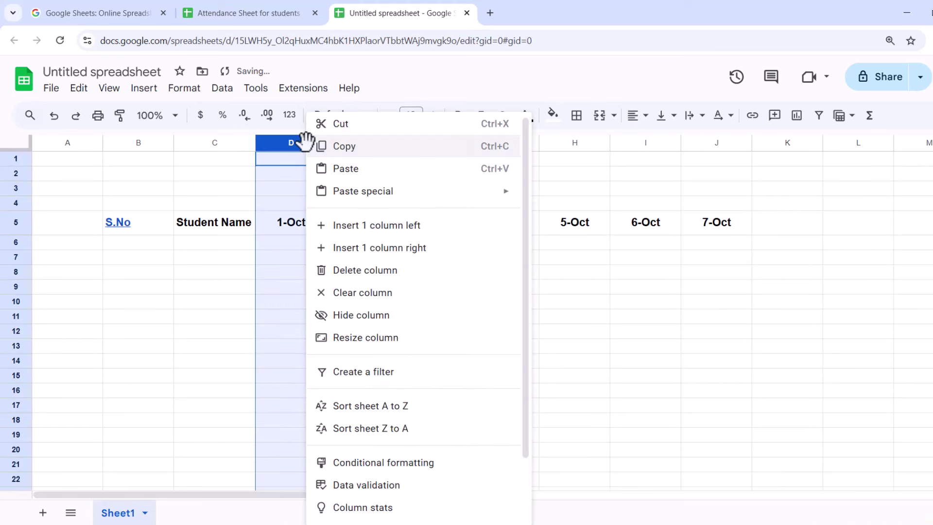
left_click(365, 337)
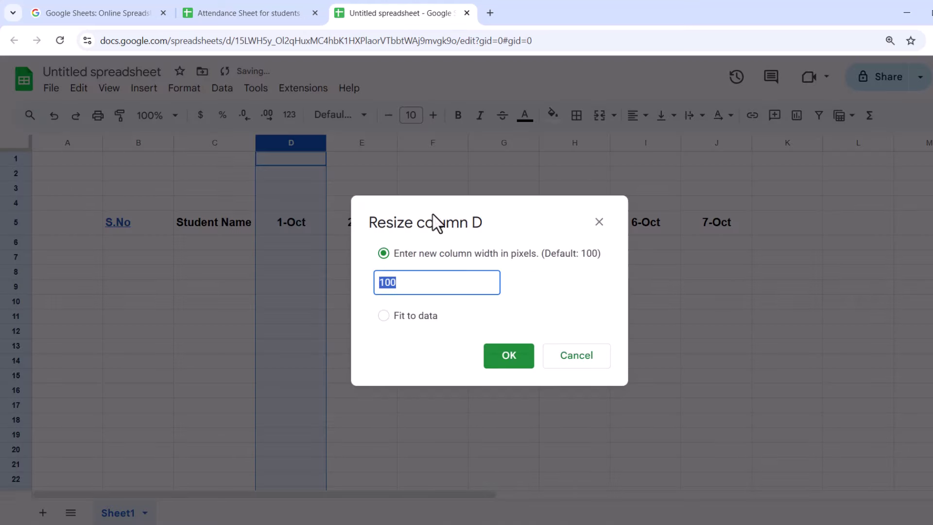
left_click_drag(439, 213, 478, 279)
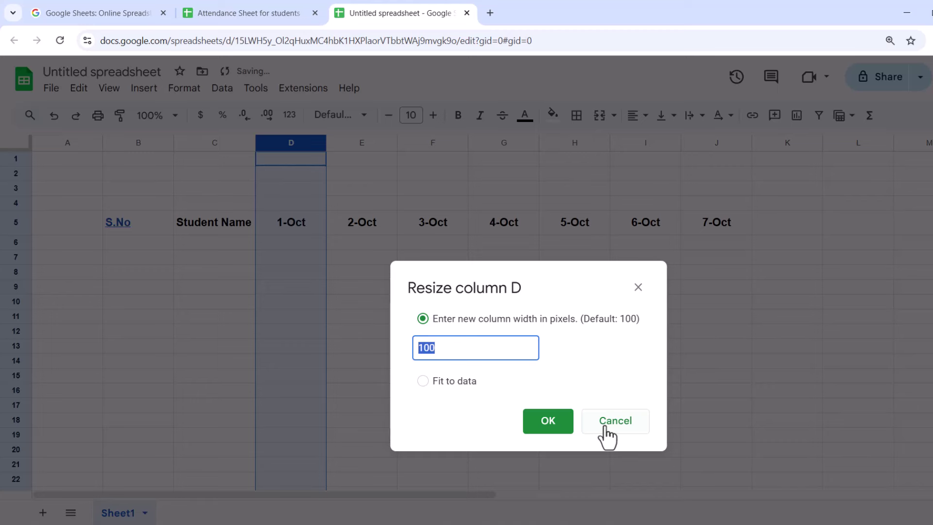
type("60")
key("Return")
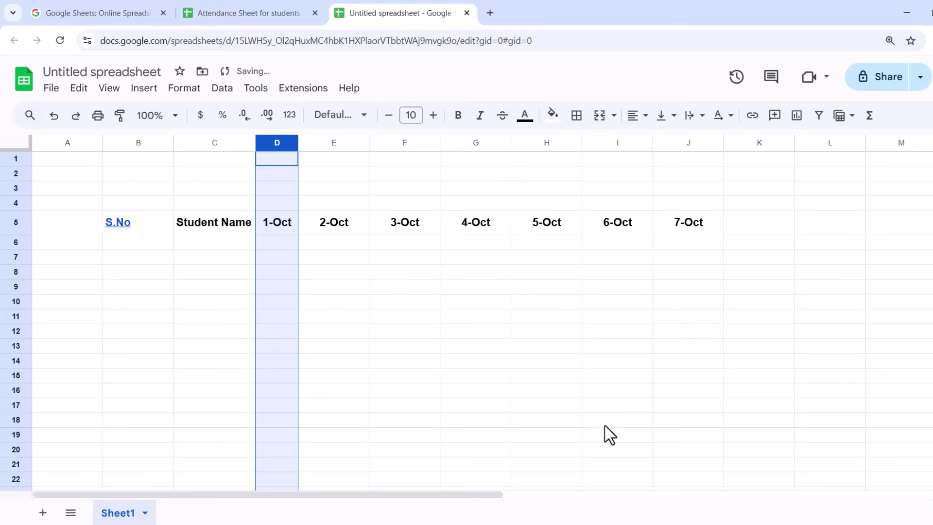
left_click(321, 268)
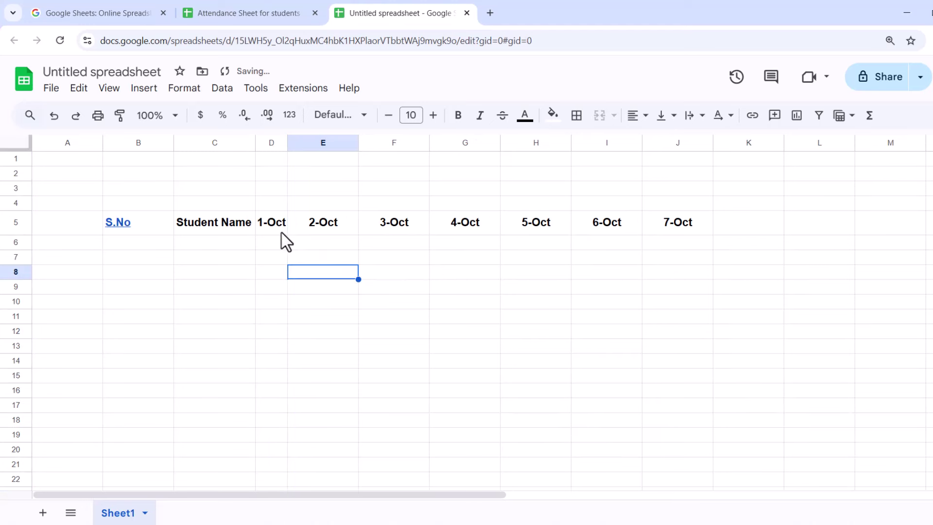
Narrow column E to fit 2-Oct and set column F to 65 pixels wide.
left_click_drag(274, 223, 677, 228)
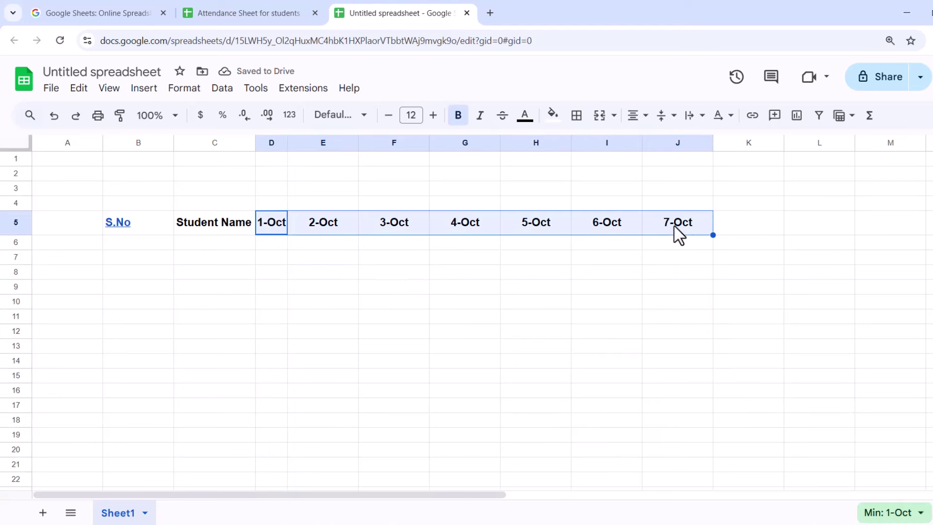
right_click(272, 142)
mouse_move(264, 142)
left_mouse_down()
mouse_move(314, 145)
mouse_move(294, 144)
left_mouse_up()
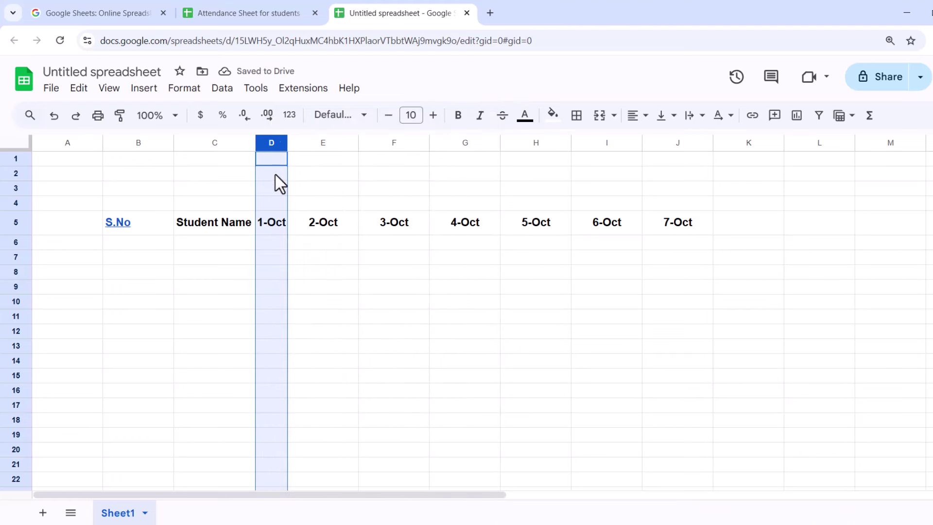
left_click_drag(355, 222, 639, 233)
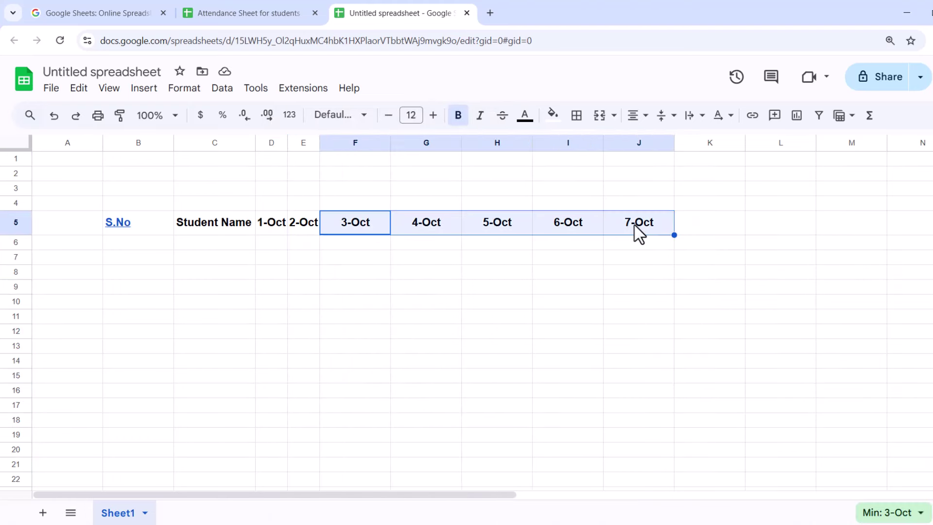
right_click(380, 144)
left_click(420, 335)
type("65")
key("Return")
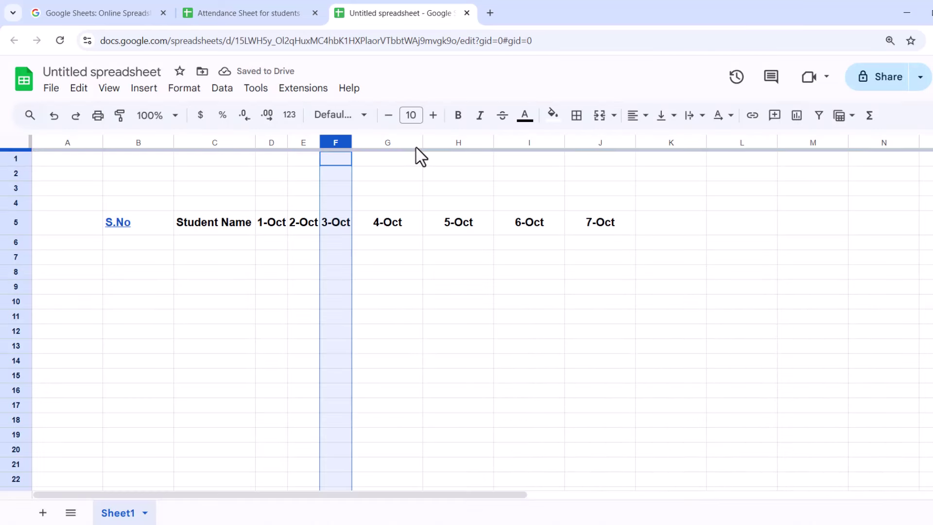
Resize the remaining date columns G through J to 45 pixels each.
left_click_drag(412, 226, 555, 232)
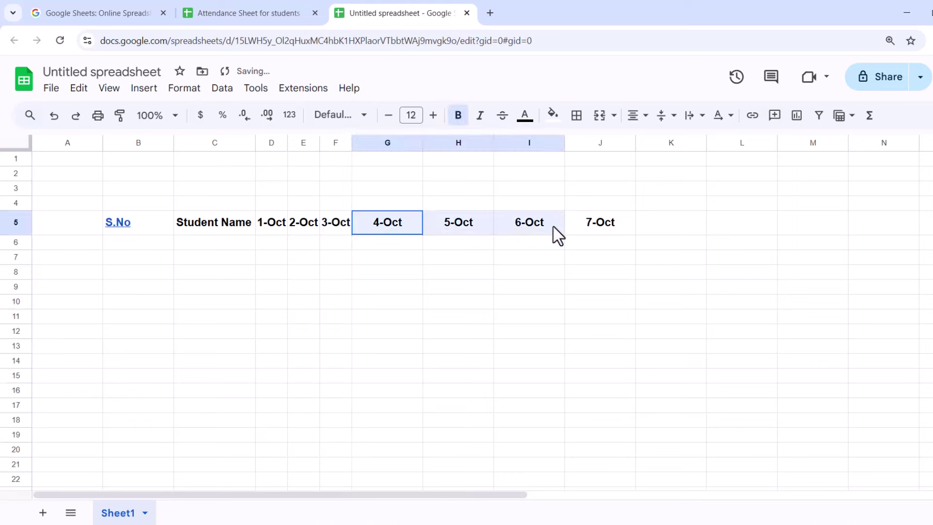
right_click(415, 145)
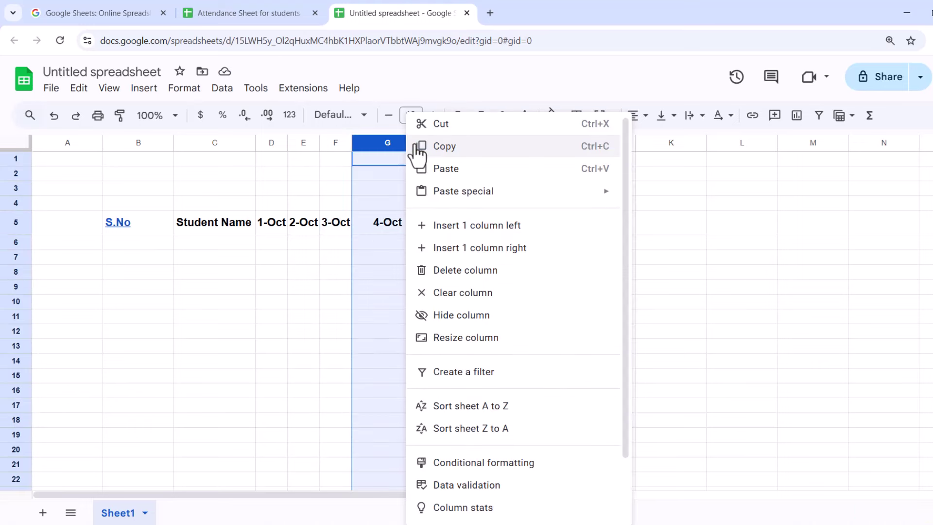
left_click(469, 338)
type("45")
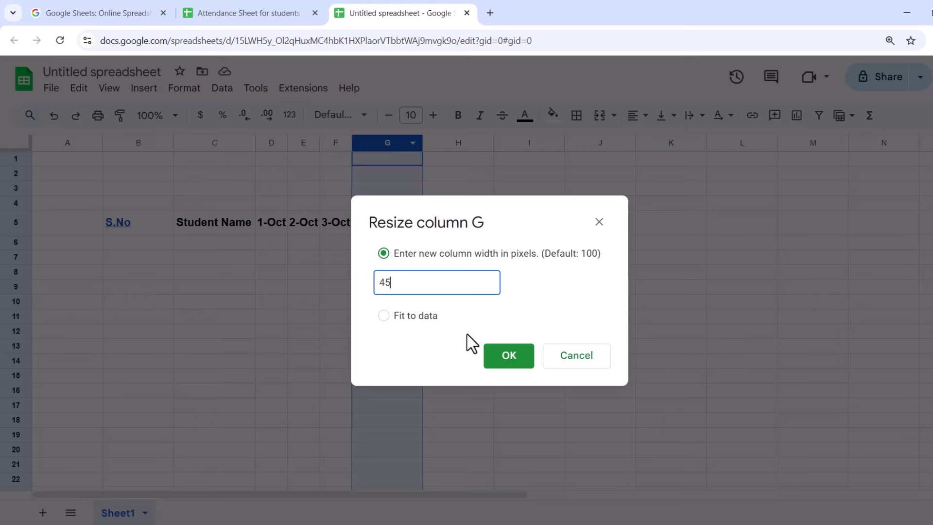
key("Return")
left_click(403, 315)
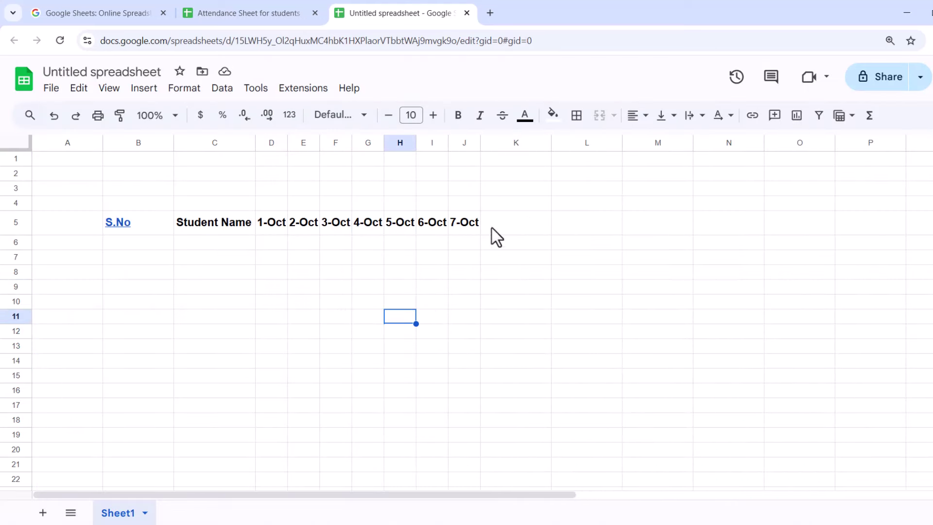
Enter Total Presents, Total Absents and Remarks in K5:M5, bold at size 12.
left_click(492, 228)
type("Total Pree")
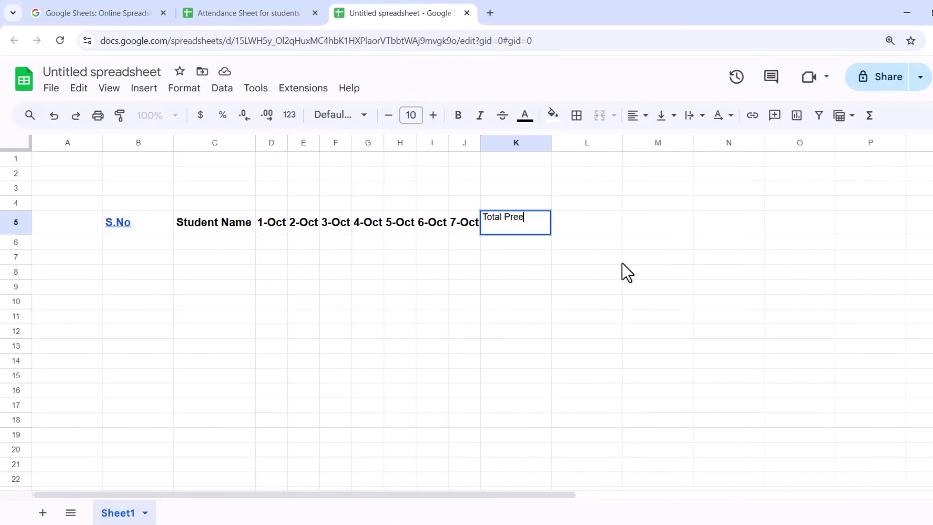
type("ts")
key("Tab")
type("Total ")
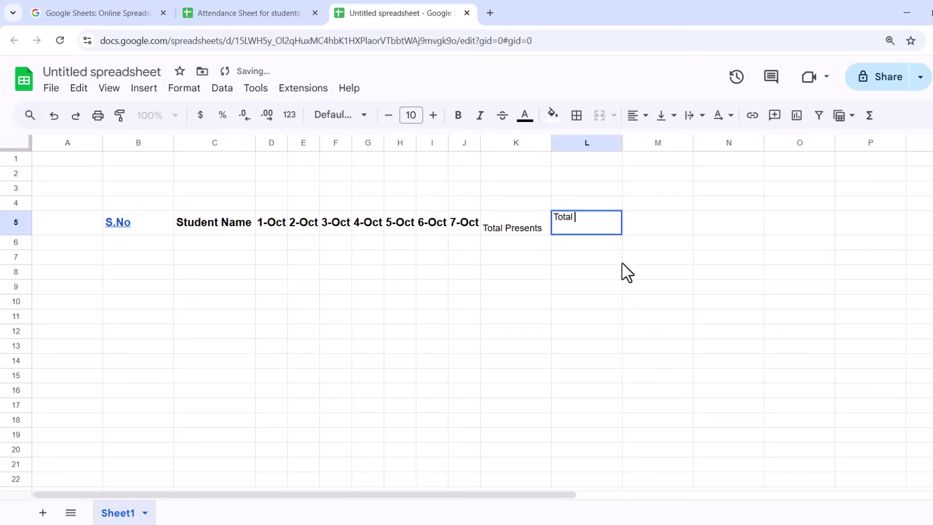
type("Absents")
key("Tab")
type("Rema")
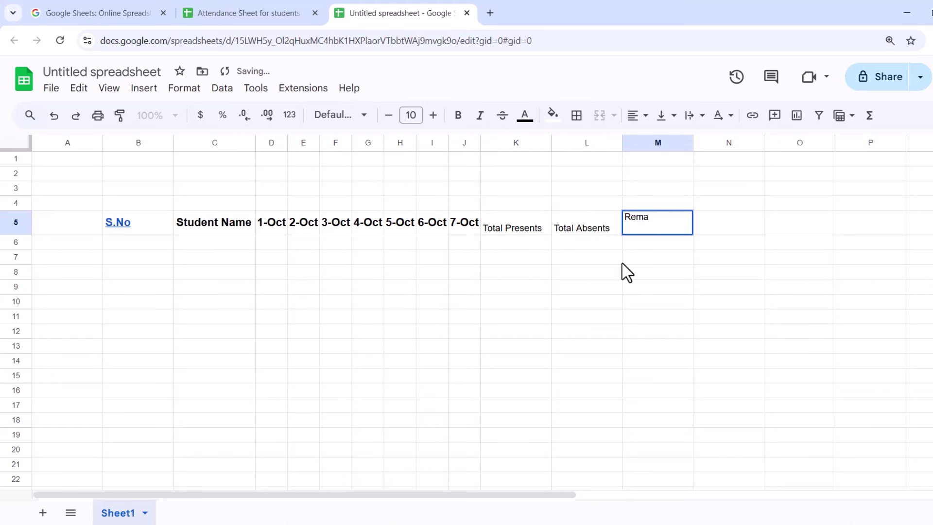
type("rks")
left_click_drag(533, 232, 632, 222)
left_click(413, 114)
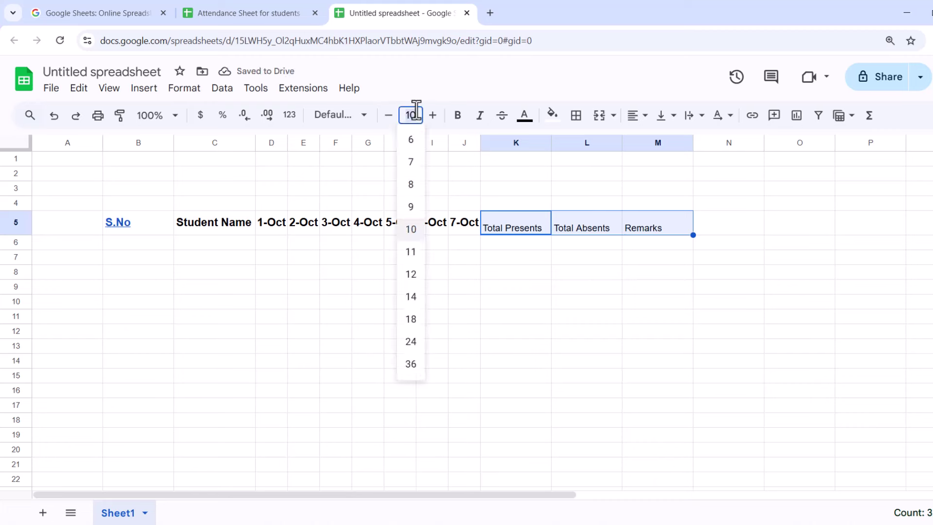
key("Return")
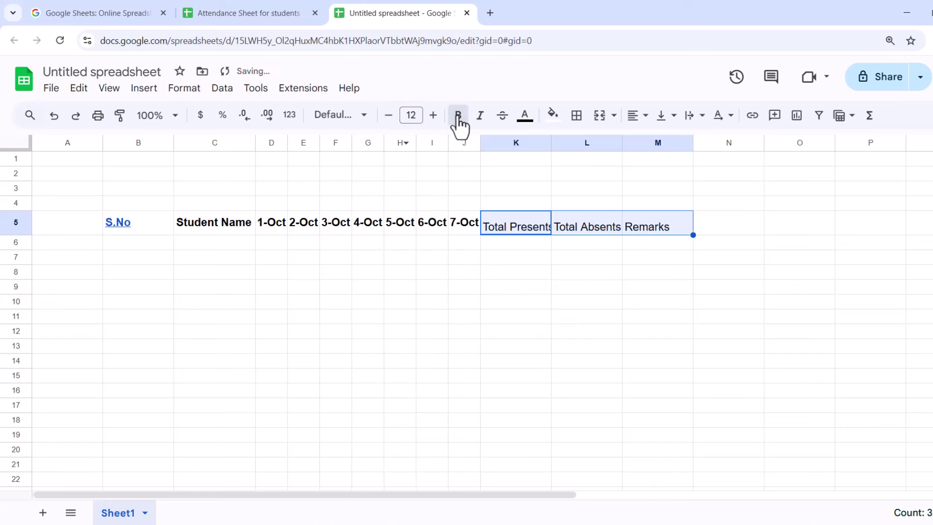
left_click(457, 117)
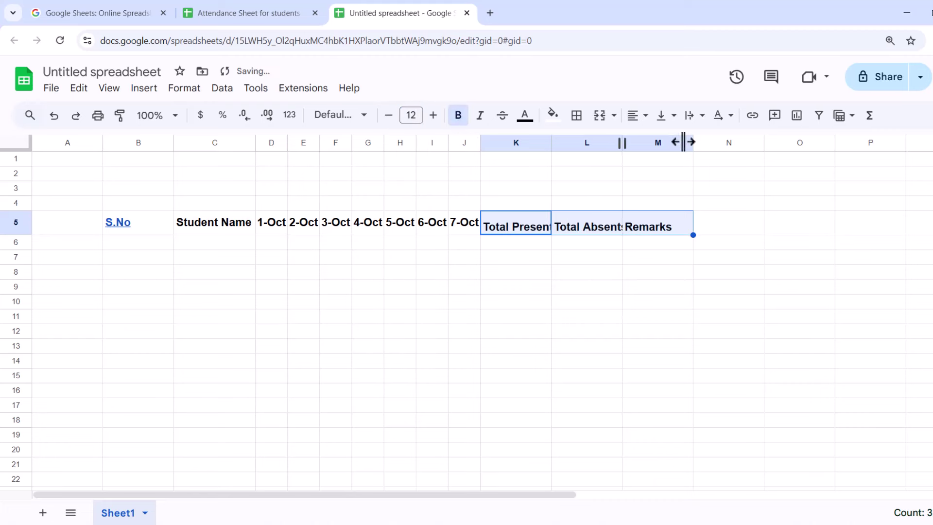
Widen columns K, L and M so their headers fit.
left_click_drag(694, 143, 703, 143)
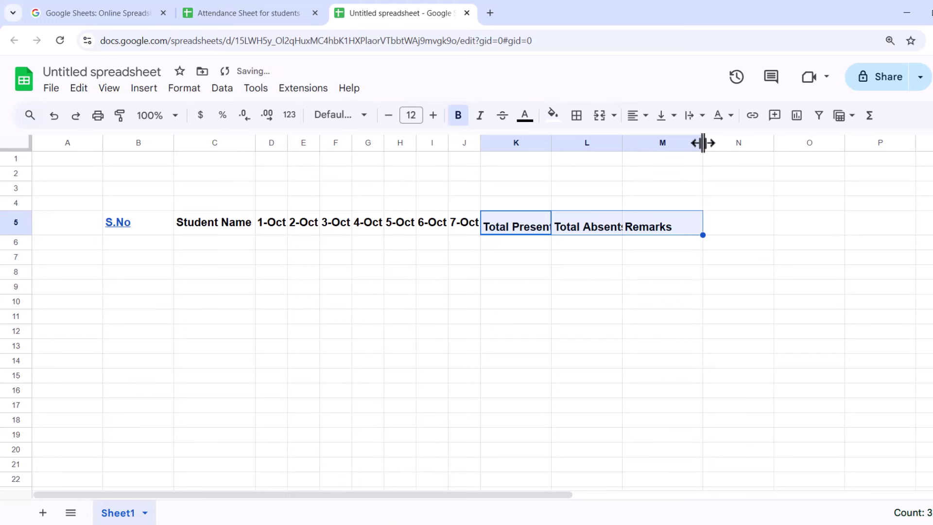
left_click_drag(621, 142, 632, 142)
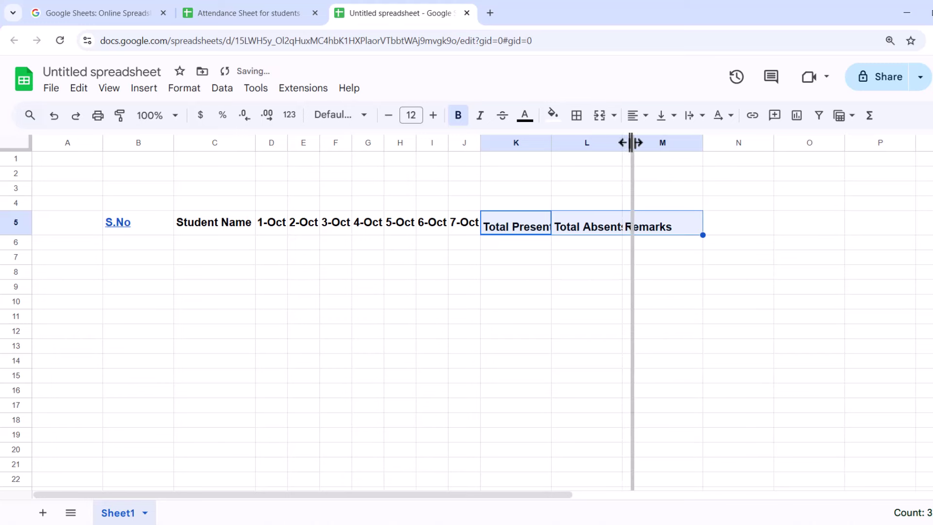
left_click_drag(552, 143, 562, 143)
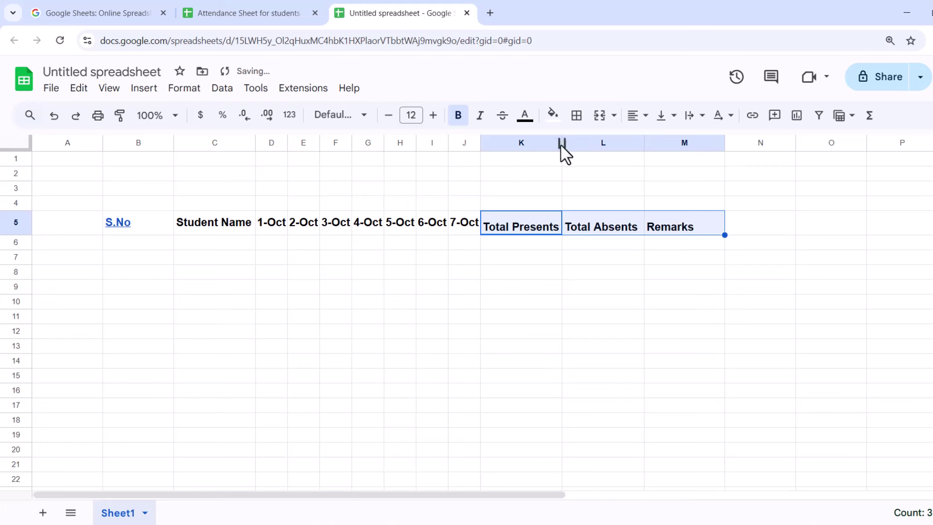
left_click_drag(562, 144, 567, 146)
left_click(598, 363)
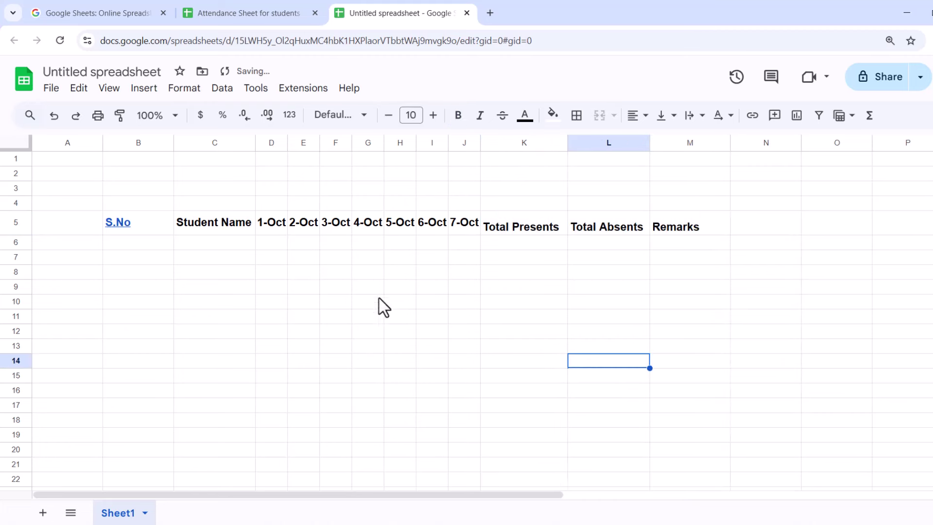
left_click_drag(133, 225, 680, 424)
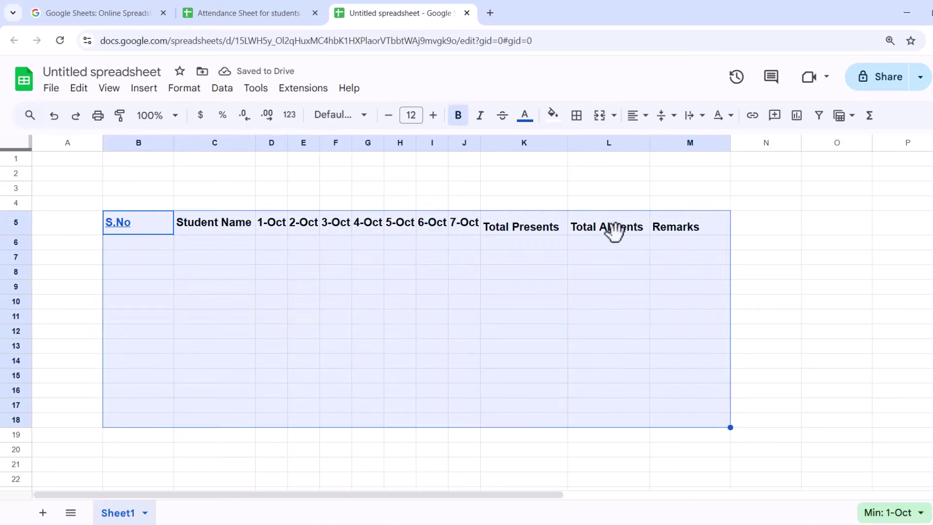
Apply all borders to every cell of the table B5:M18.
left_click(576, 115)
left_click(583, 145)
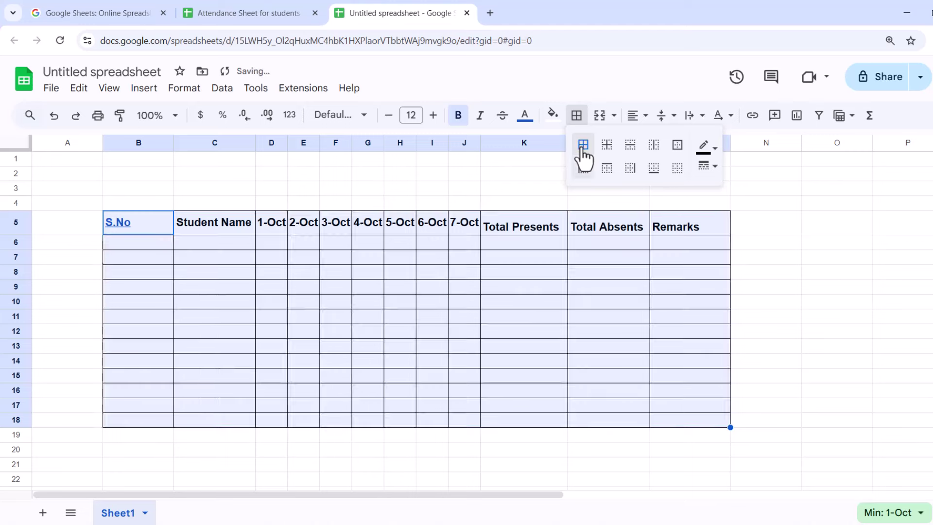
left_click(551, 334)
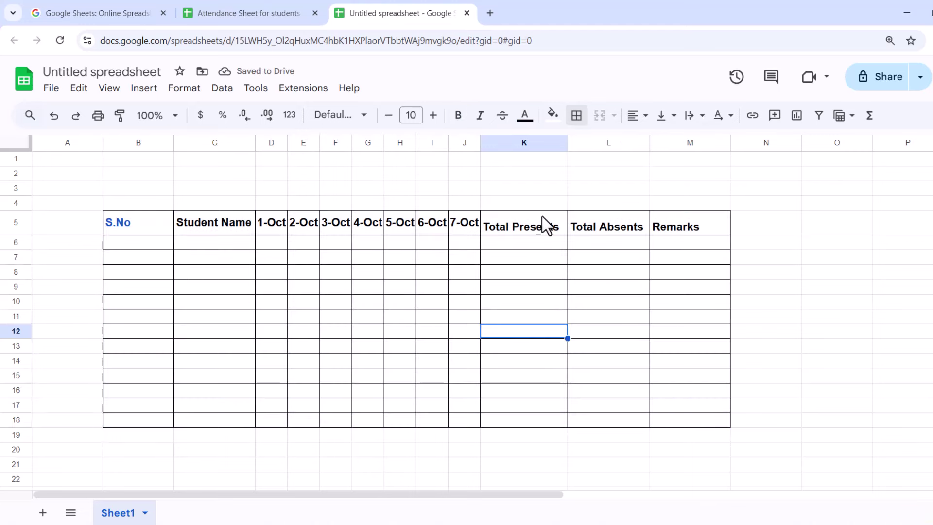
Vertically centre the Total Presents, Total Absents and Remarks headers in K5:M5.
left_click_drag(546, 224, 661, 232)
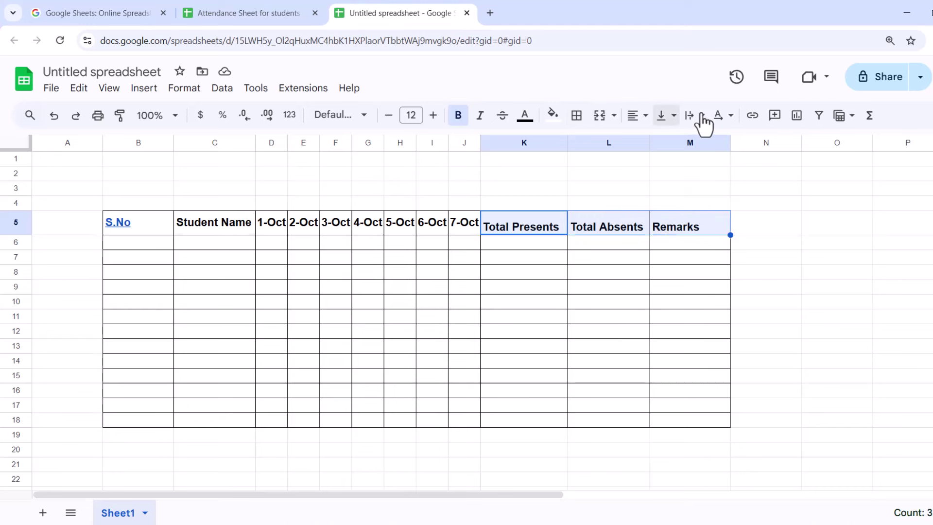
left_click(673, 115)
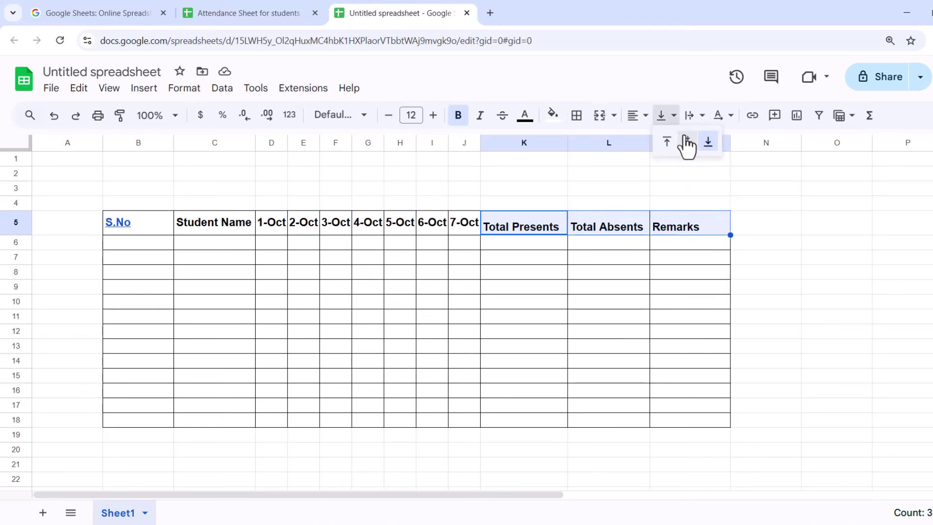
left_click(688, 141)
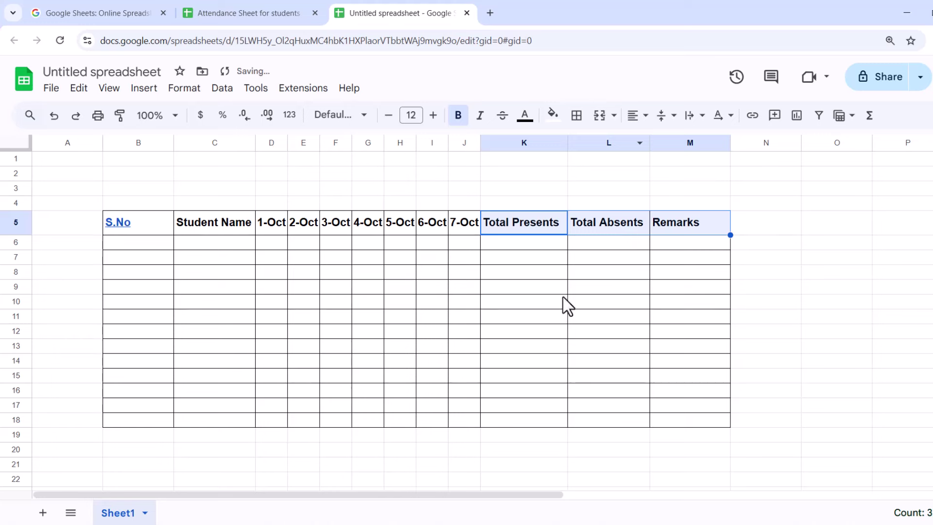
left_click(563, 305)
left_click(153, 253)
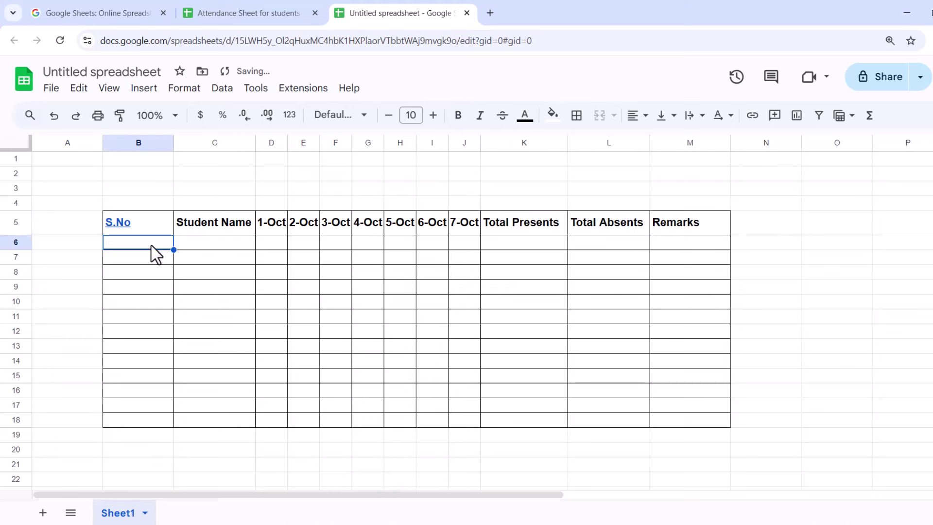
Enter 1 in B6, fill the series down to 13 in B18, and centre it.
type("1")
key("Return")
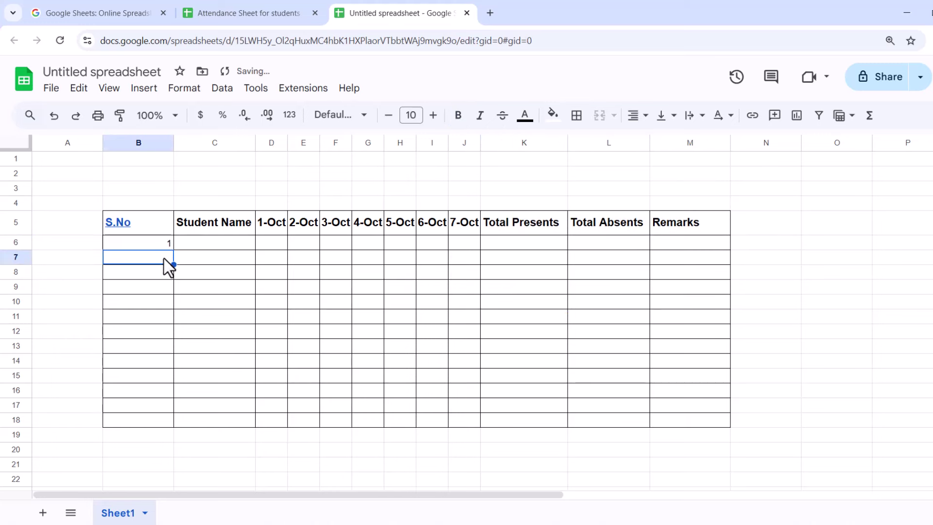
left_click(158, 245)
left_click_drag(173, 249, 175, 426)
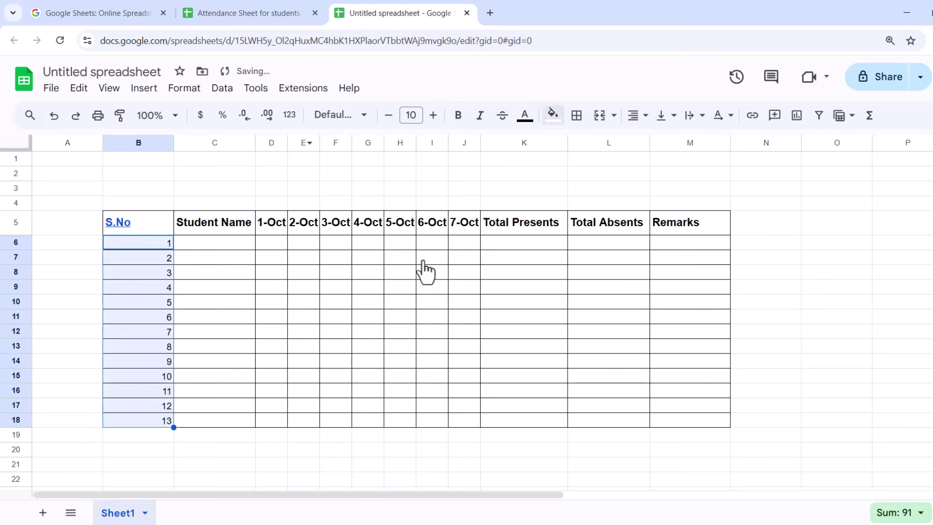
left_click(636, 117)
left_click(658, 142)
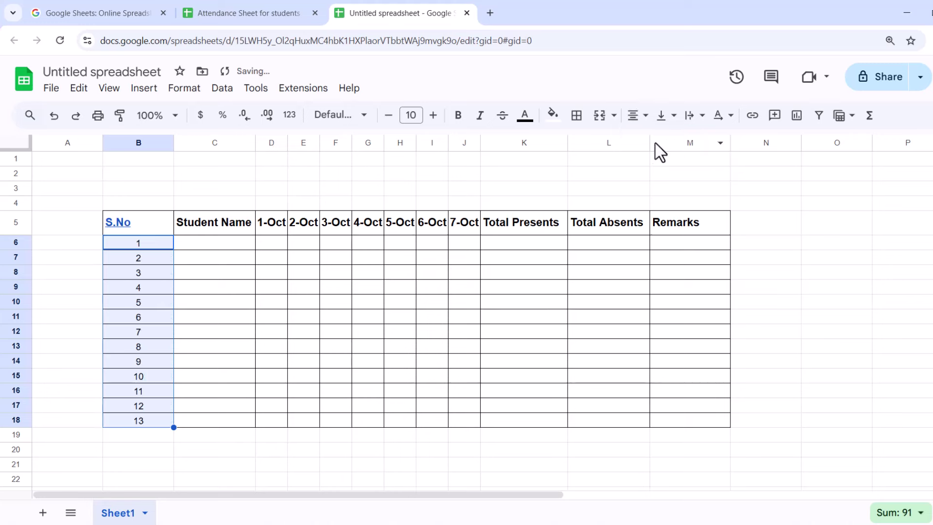
left_click(210, 245)
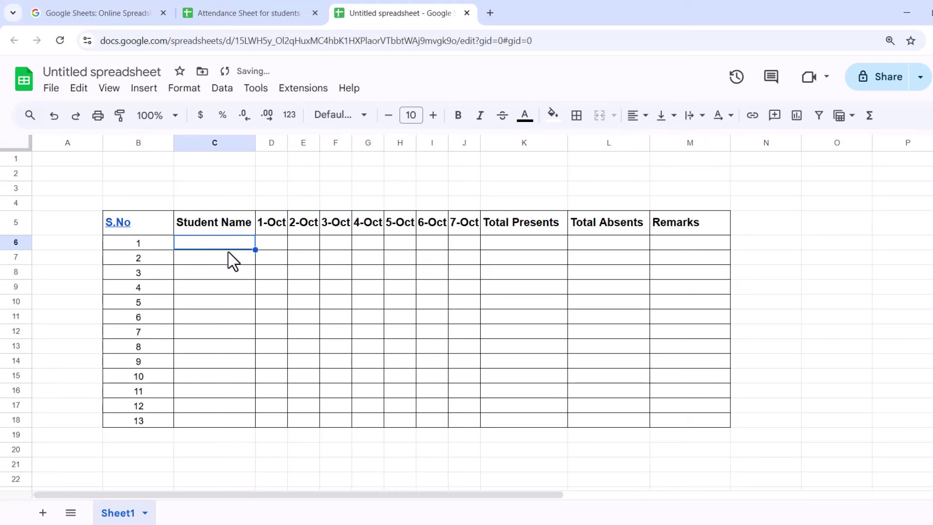
Copy fifteen student names from the Attendance Sheet for students file into C6 and widen column C.
left_click(260, 13)
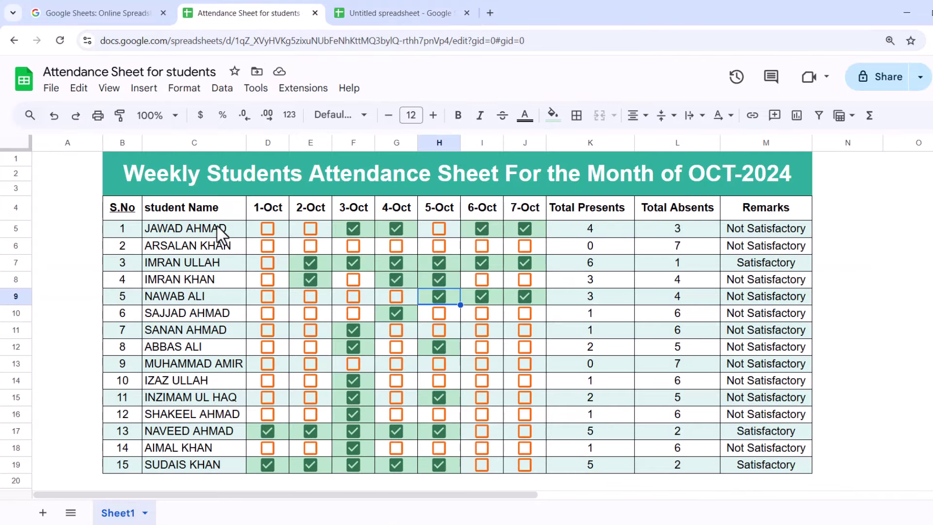
left_click_drag(218, 233, 233, 474)
key("ctrl+c")
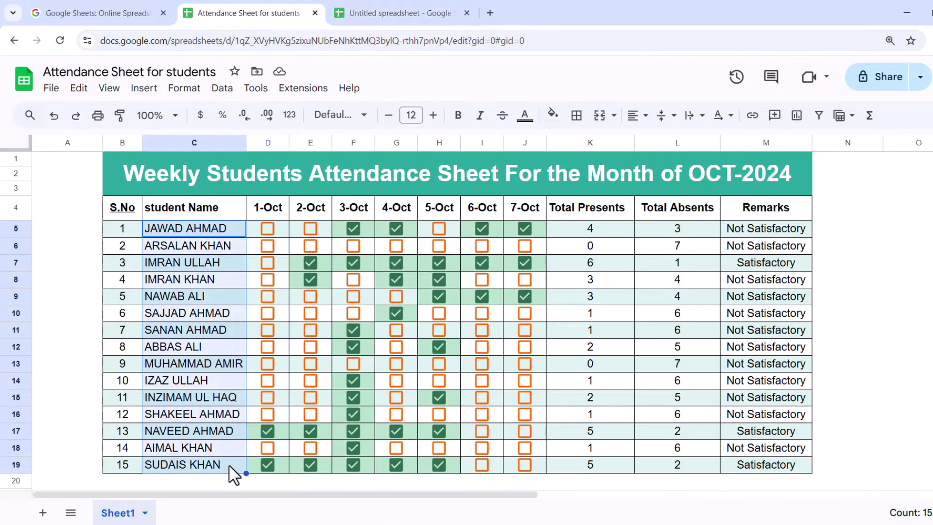
left_click(401, 14)
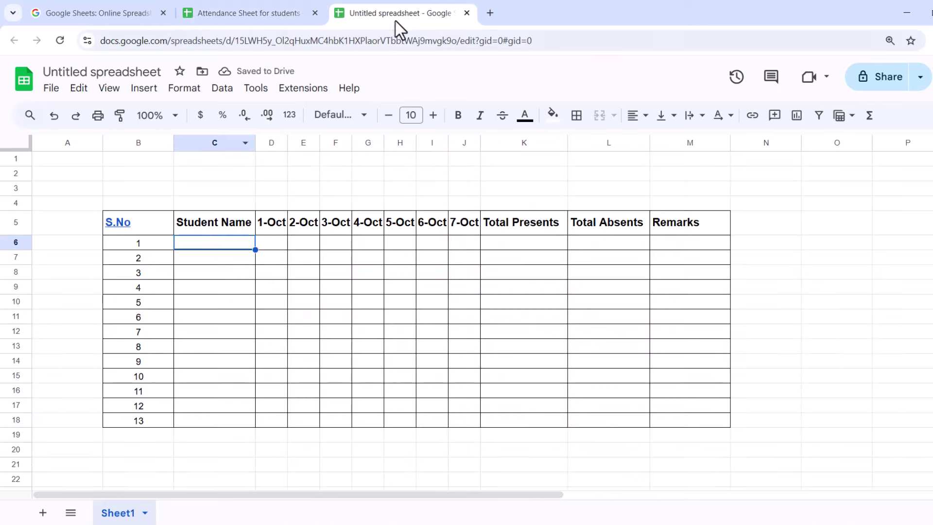
key("ctrl+v")
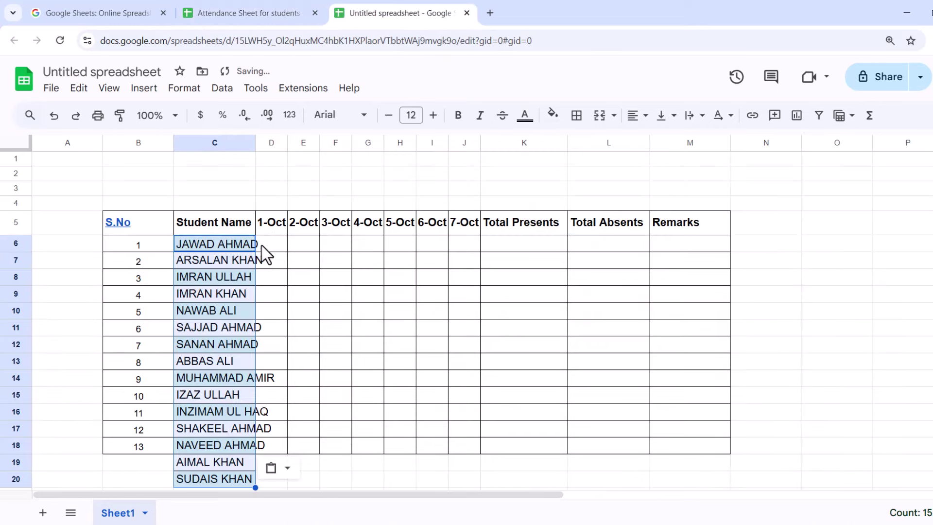
double_click(254, 142)
left_click(364, 321)
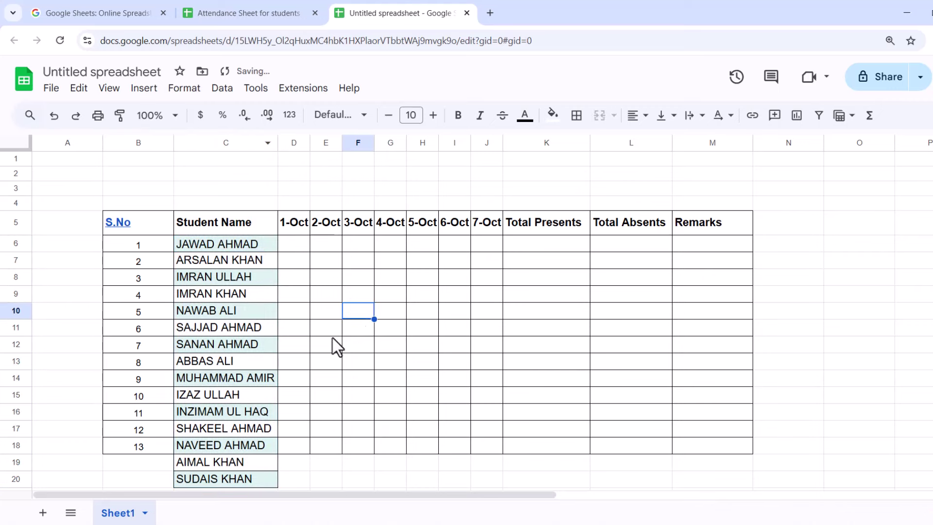
Extend the S.No series to 14 and 15 in B19:B20.
left_click(148, 452)
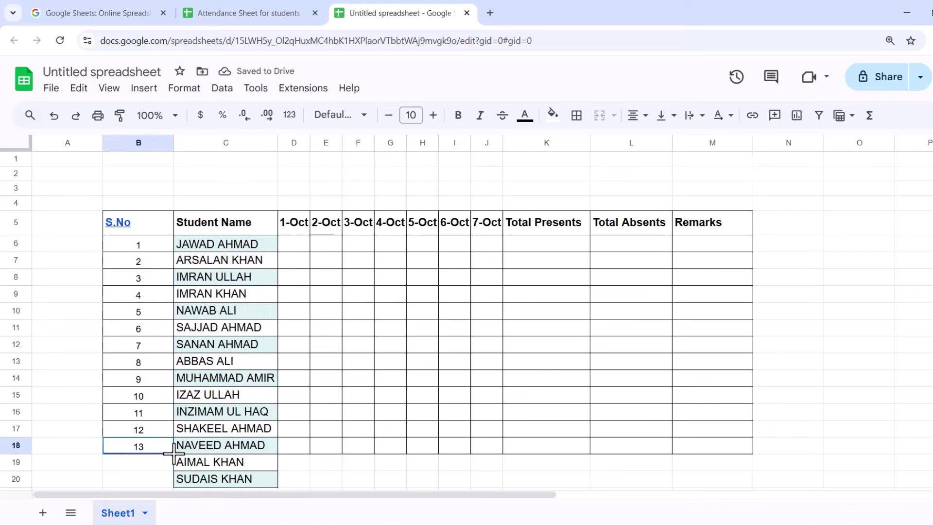
left_click_drag(173, 453, 173, 483)
left_click(326, 480)
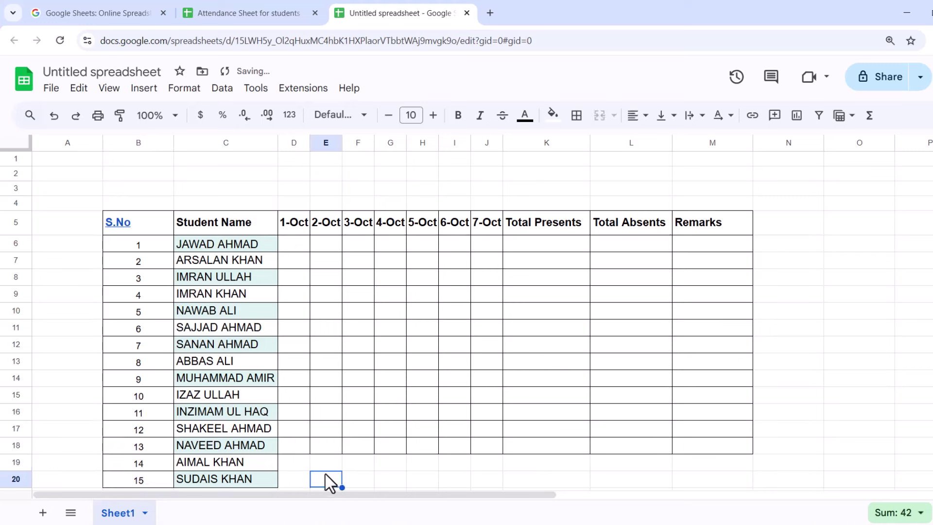
left_click_drag(301, 462, 722, 483)
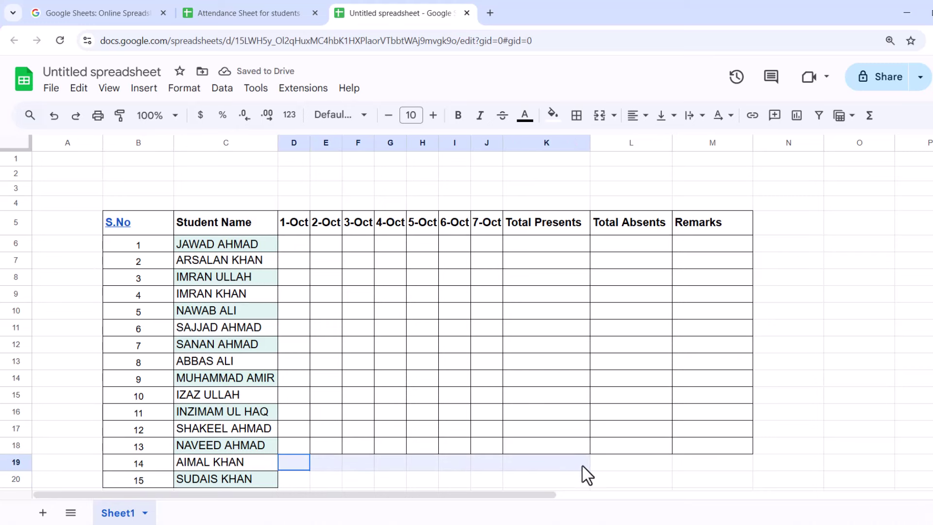
Add all borders to the new rows 19–20 from D to M.
left_click(576, 115)
left_click(583, 153)
left_click(447, 431)
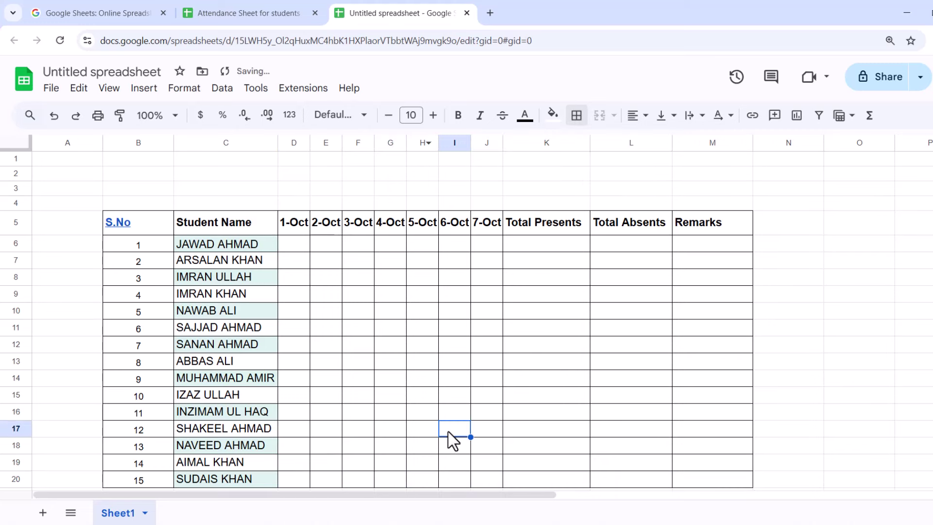
Insert checkboxes into every daily attendance cell D6:J20.
left_click(296, 245)
mouse_move(296, 245)
left_mouse_down()
mouse_move(486, 500)
mouse_move(479, 480)
left_mouse_up()
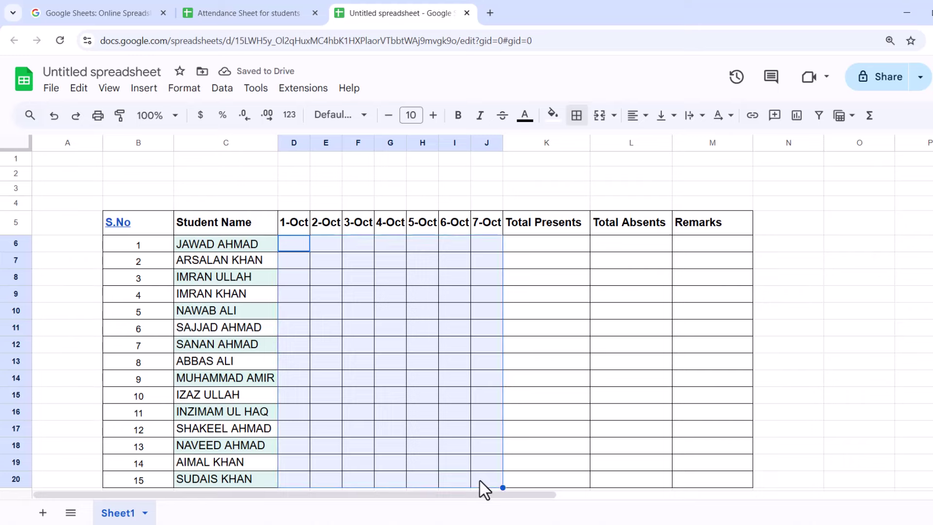
left_click(142, 89)
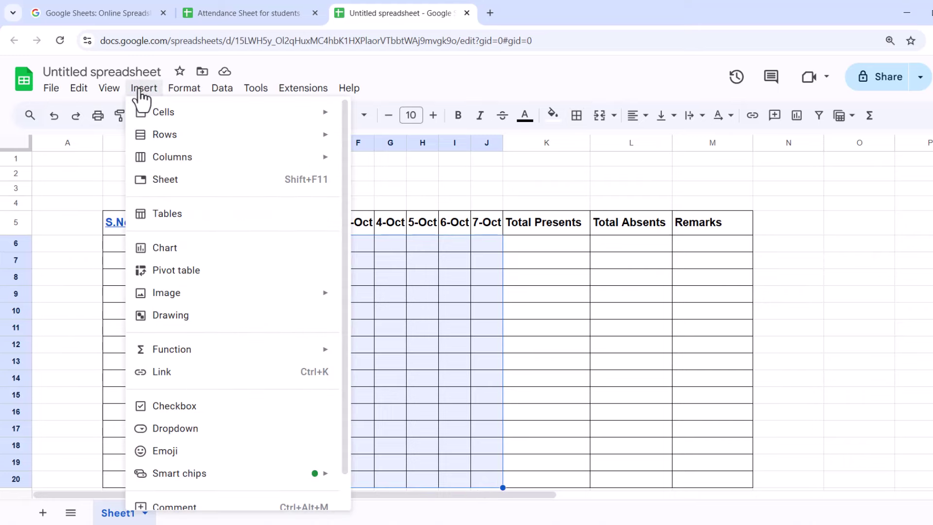
left_click(213, 406)
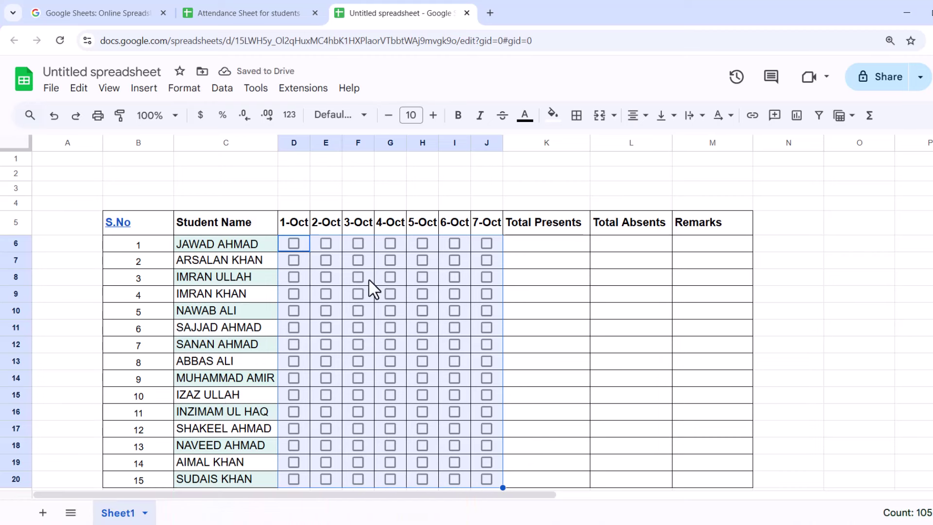
Add a conditional format rule on D6:J20 that fills cells green when equal to TRUE.
right_click(352, 264)
mouse_move(404, 274)
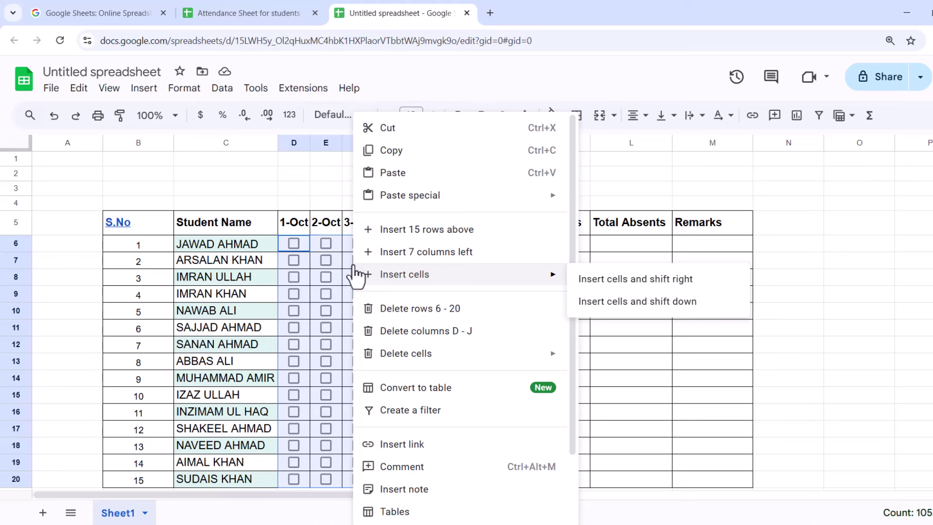
scroll(445, 448, "down", 2)
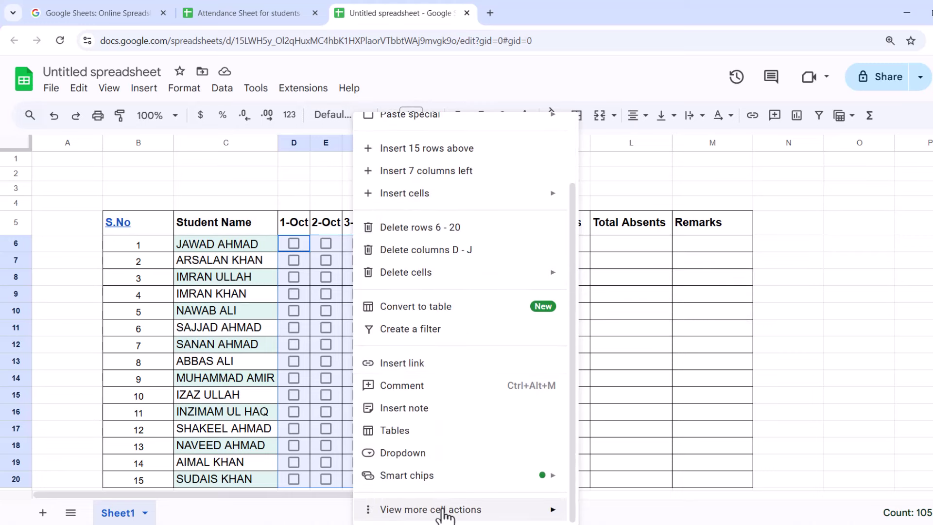
mouse_move(430, 509)
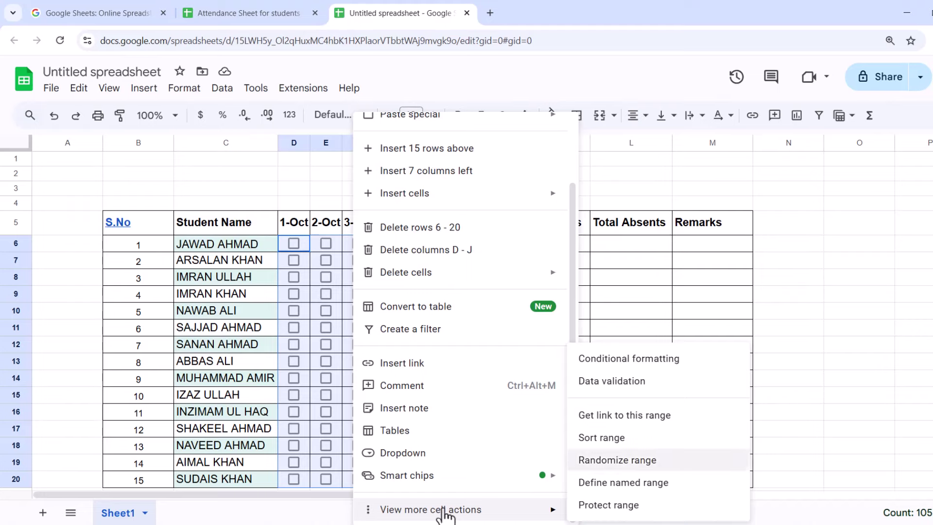
left_click(600, 359)
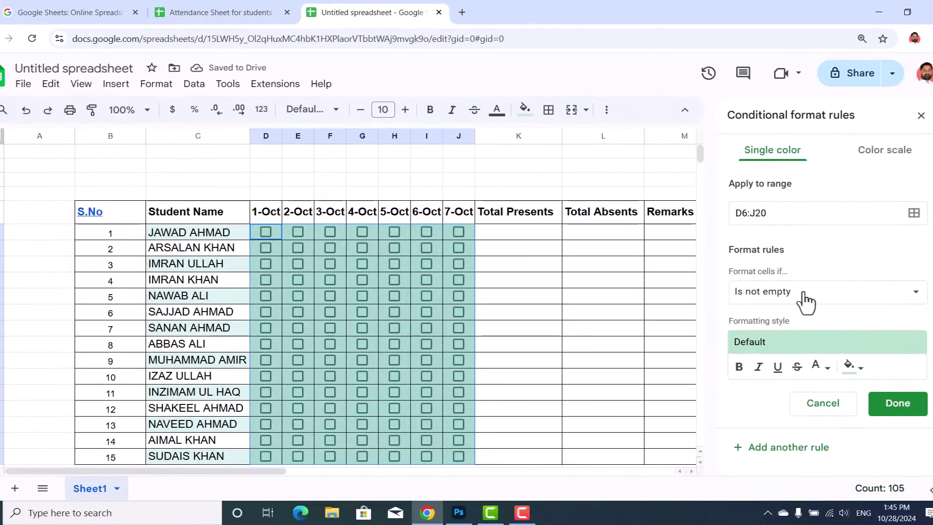
left_click(804, 300)
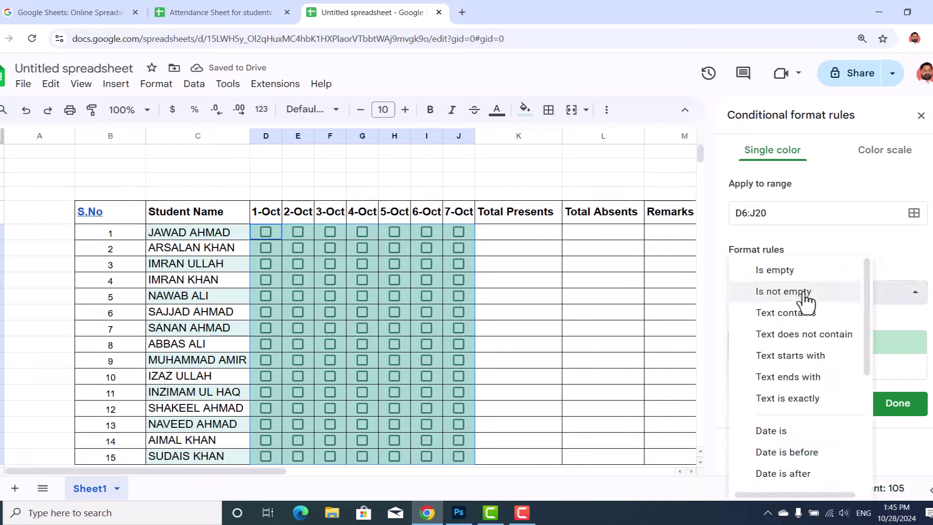
scroll(793, 398, "down", 3)
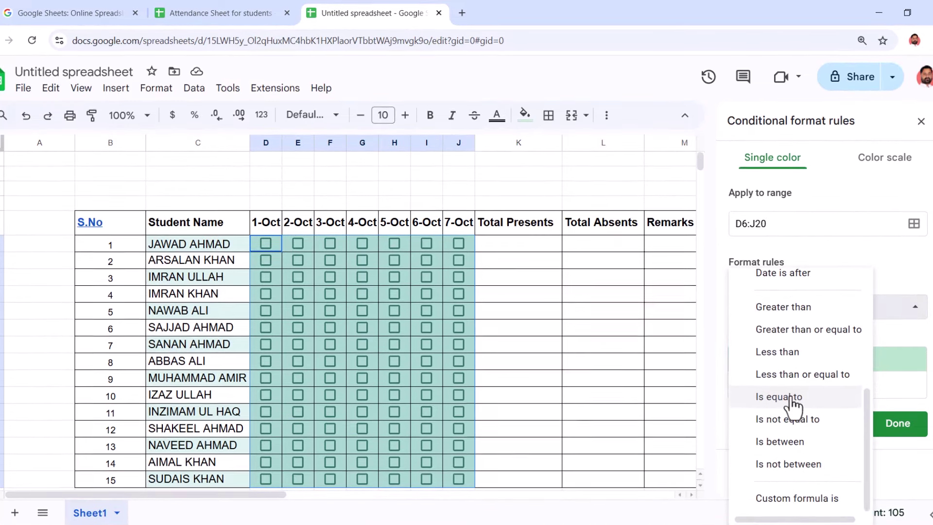
left_click(778, 397)
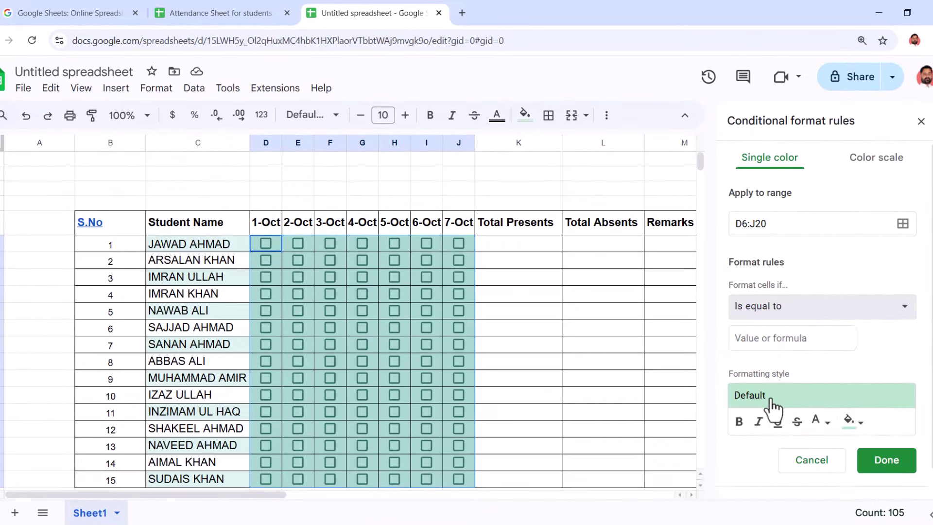
left_click(774, 339)
type("TRUE")
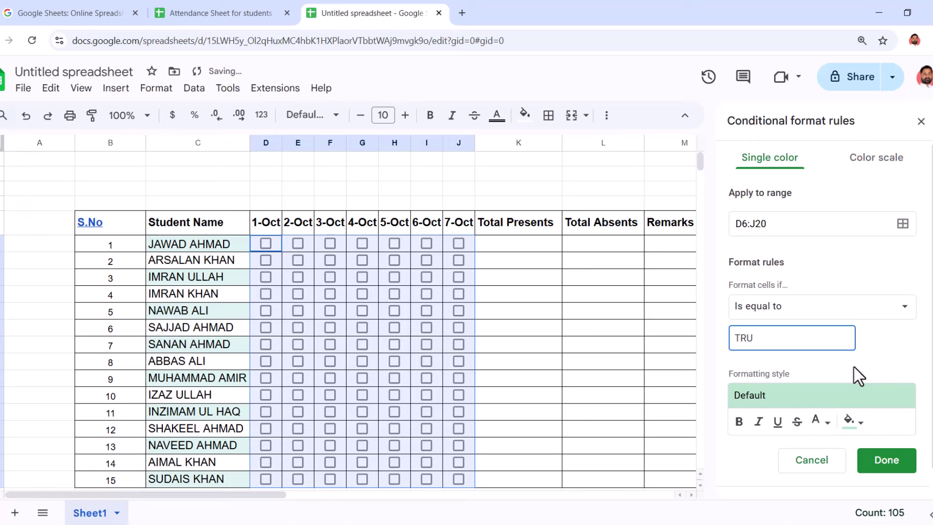
left_click(859, 422)
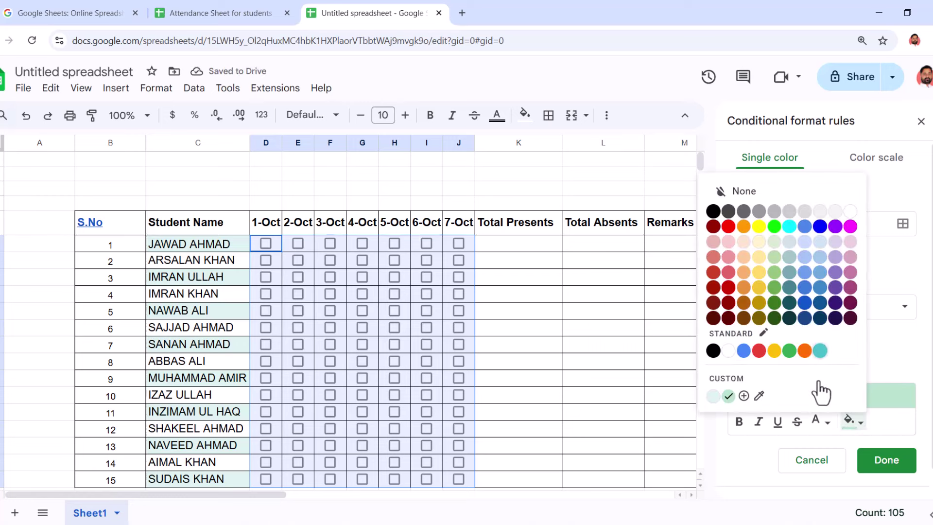
left_click(788, 351)
left_click(879, 461)
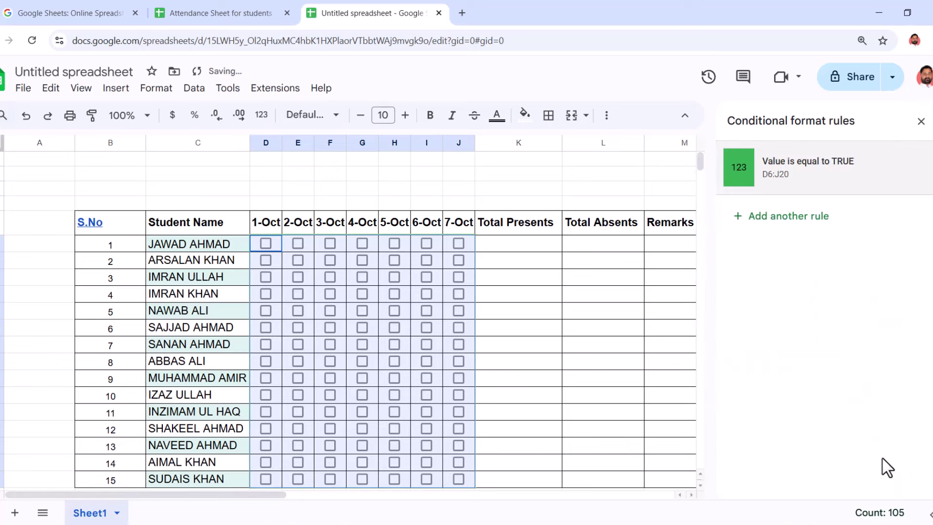
Add a second D6:J20 conditional rule with the condition 'Is equal to' FALSE.
right_click(406, 267)
scroll(510, 487, "down", 2)
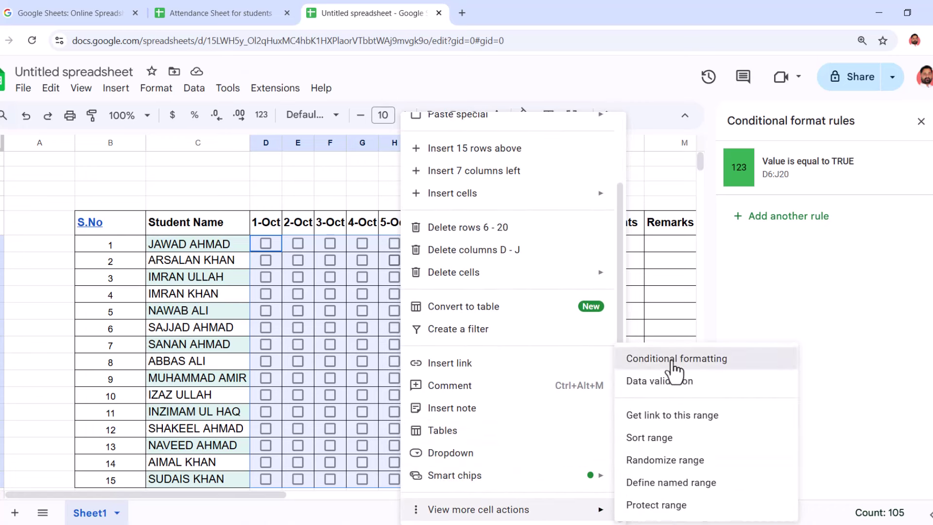
left_click(673, 362)
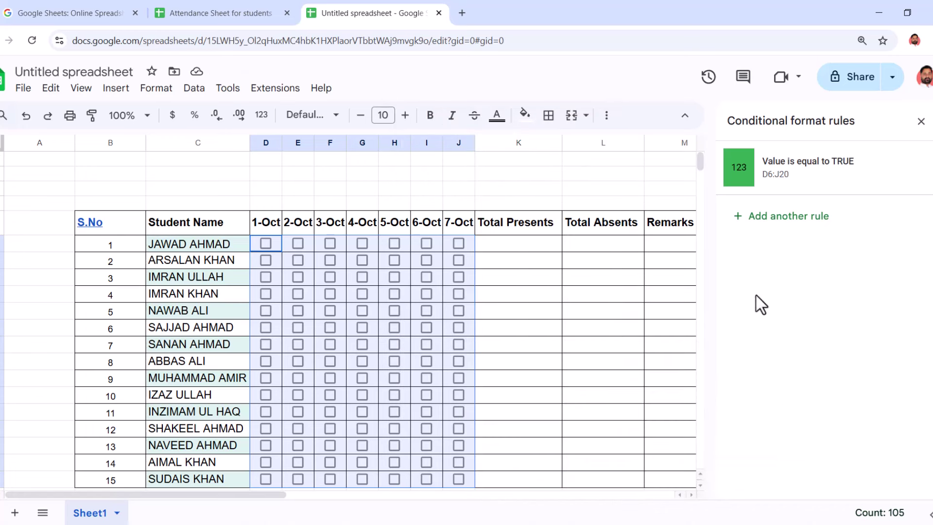
left_click(739, 217)
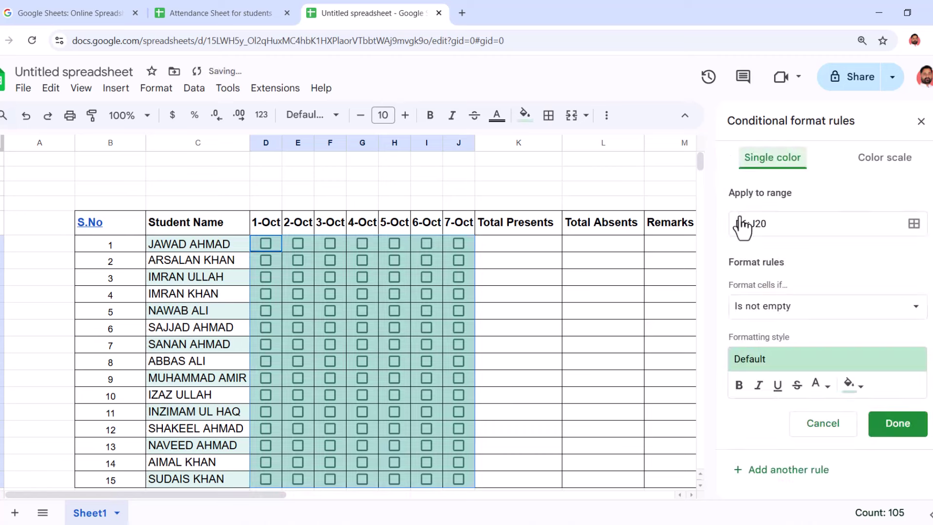
left_click(803, 310)
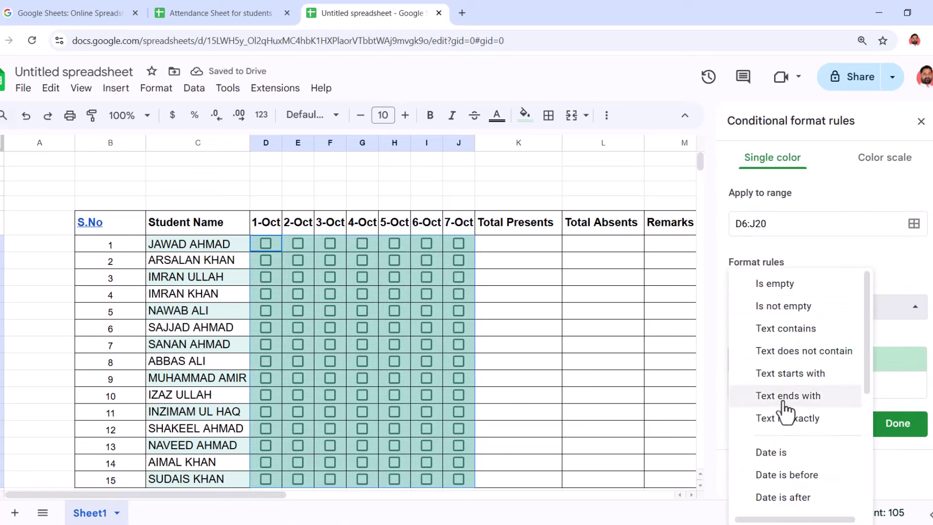
scroll(783, 408, "down", 5)
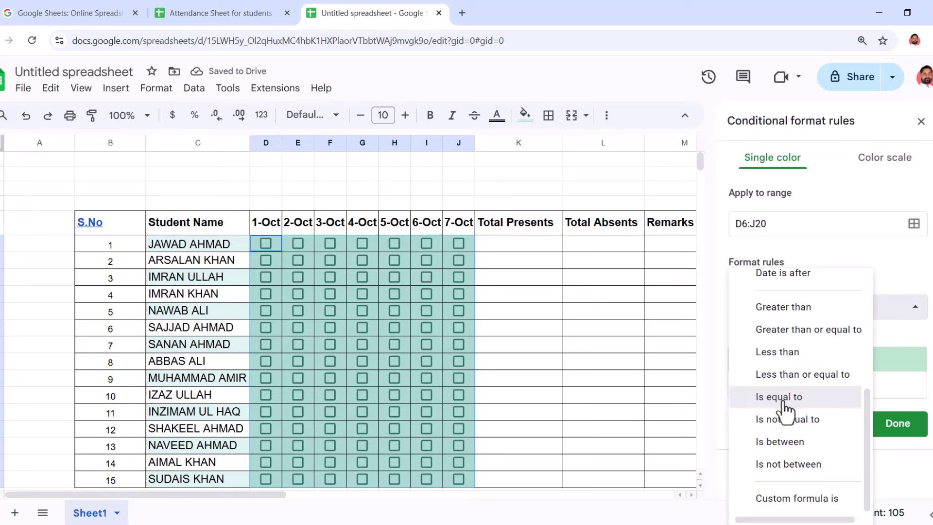
left_click(783, 402)
left_click(766, 335)
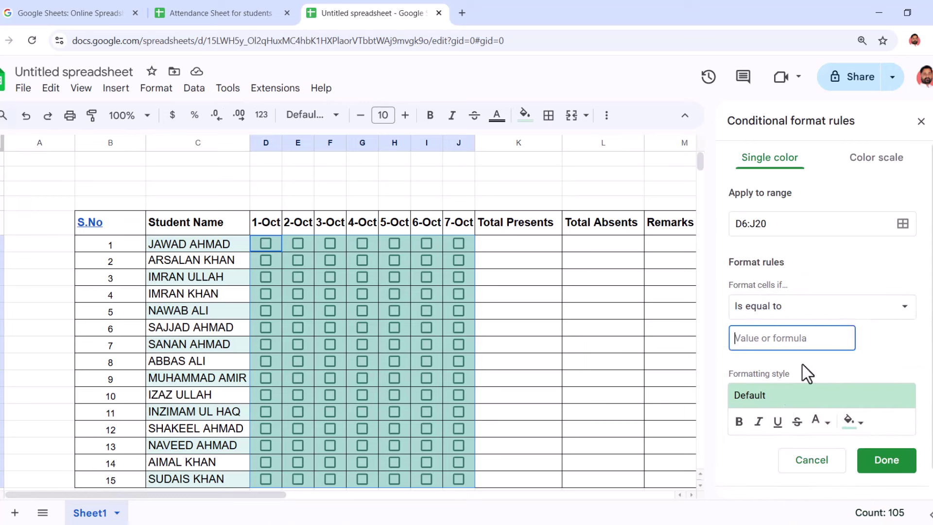
type("FALSE")
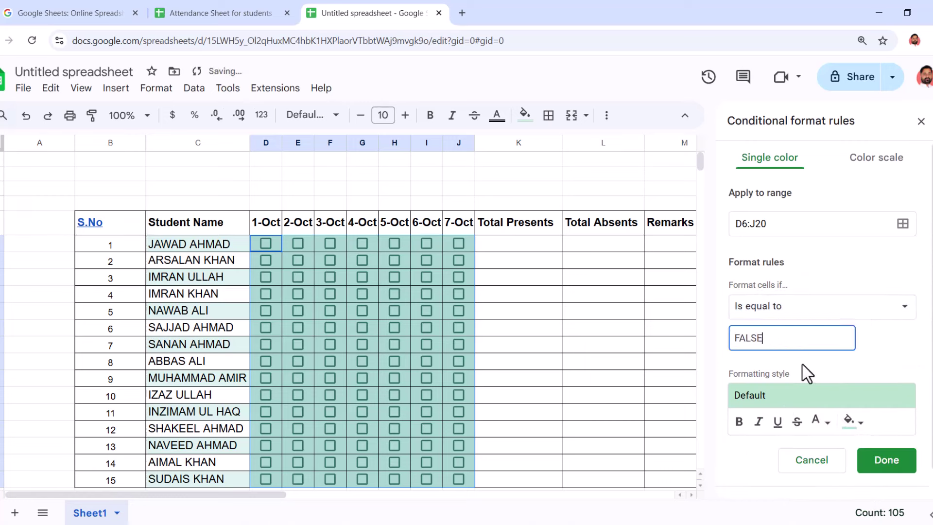
Style the FALSE rule with orange text and no fill, then save it.
left_click(858, 421)
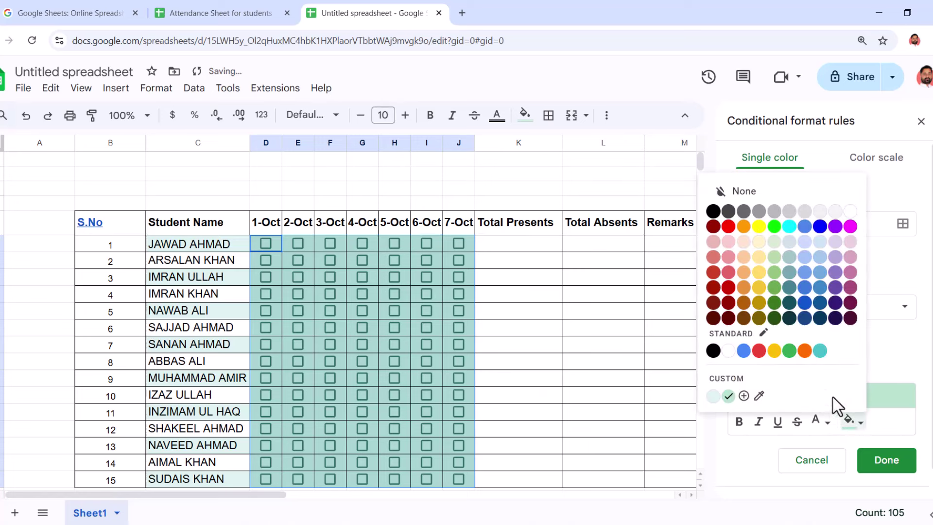
left_click(804, 350)
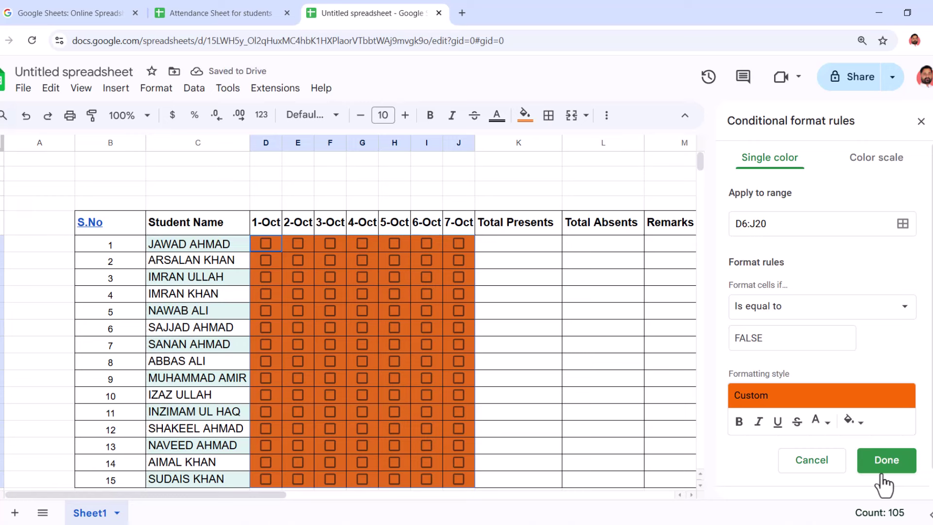
left_click(828, 423)
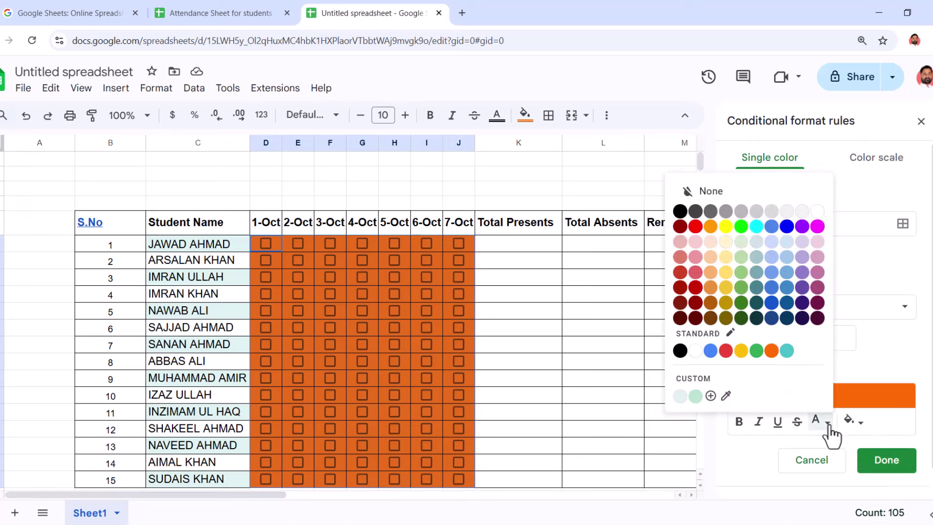
left_click(771, 350)
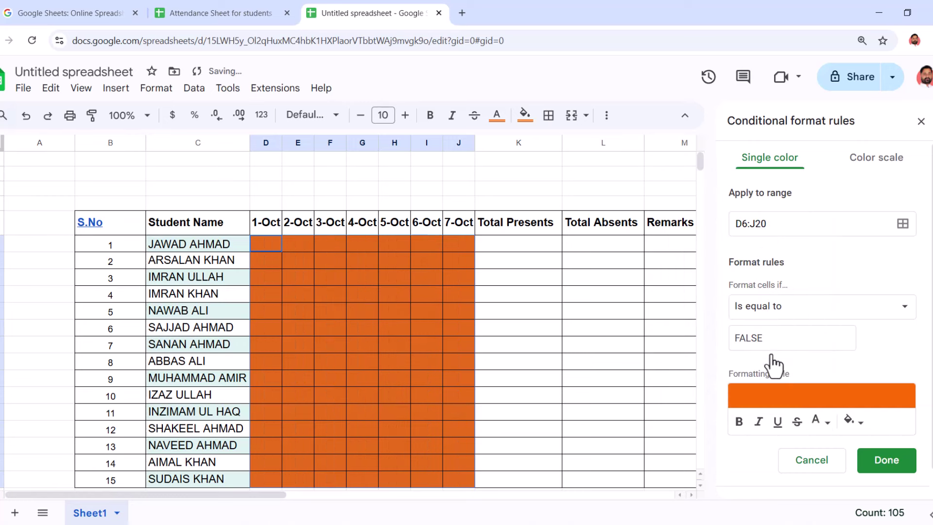
left_click(858, 422)
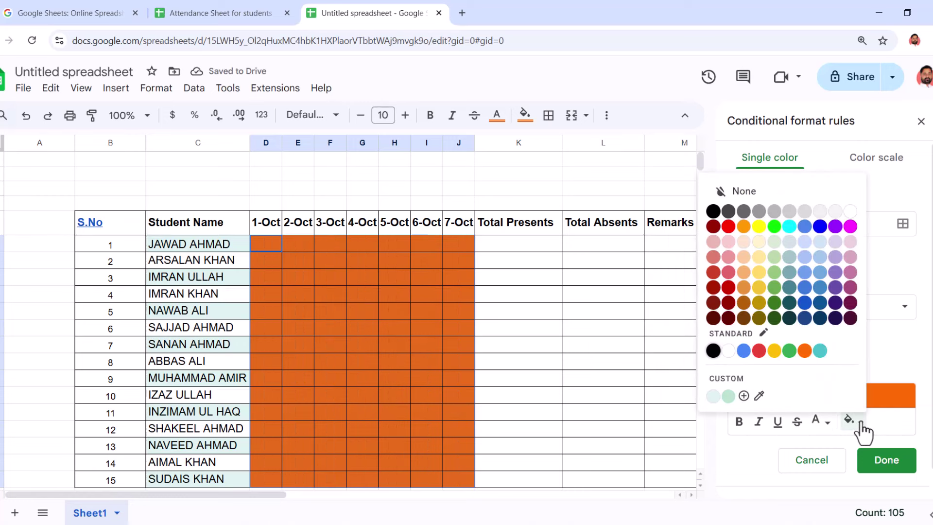
left_click(743, 192)
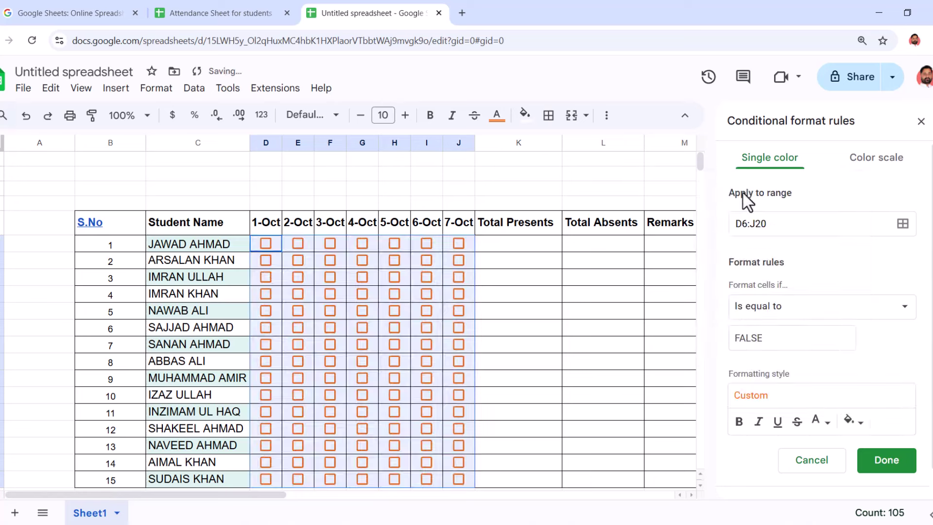
left_click(884, 459)
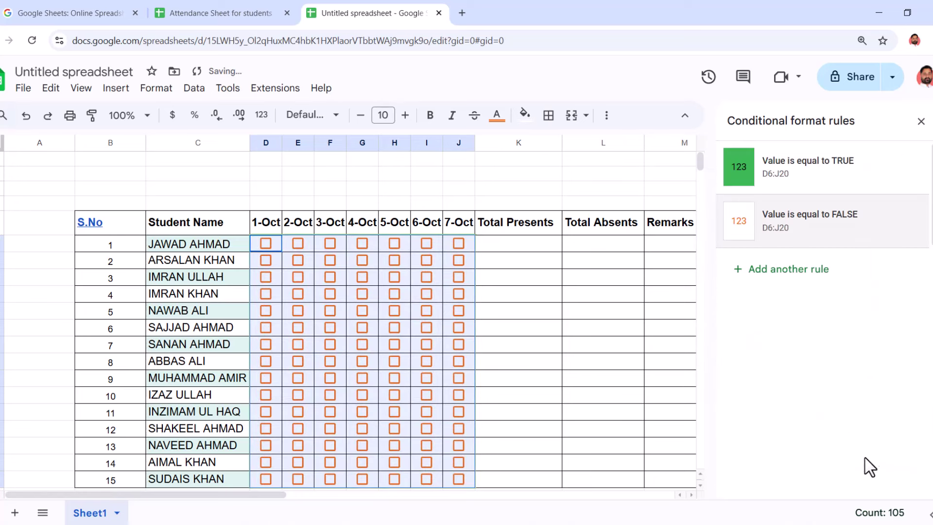
left_click(538, 335)
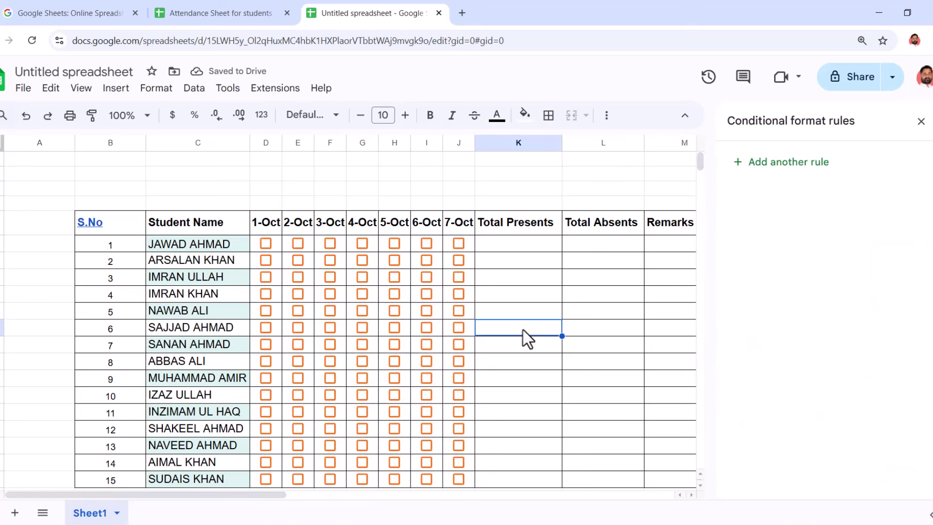
Tick checkboxes D6, D7, D8 and F6 to test the green present formatting.
left_click(266, 243)
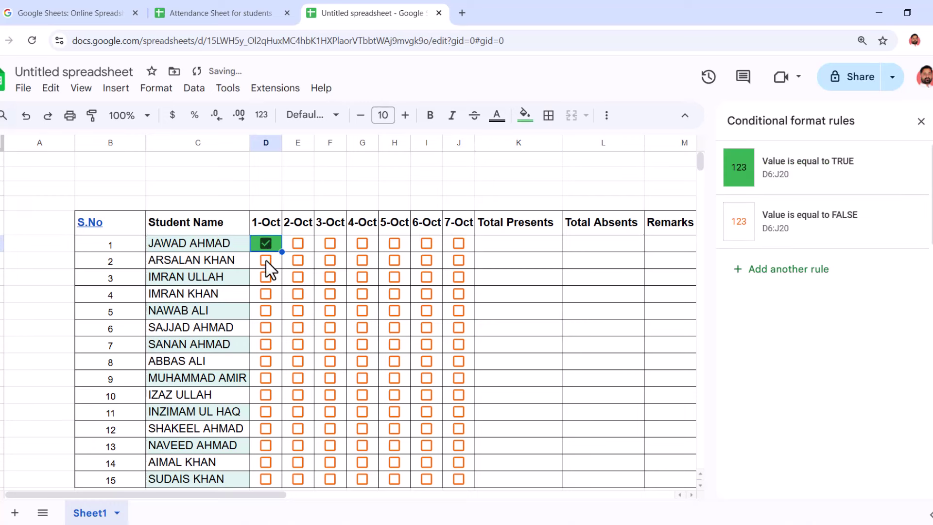
left_click(266, 260)
left_click(266, 277)
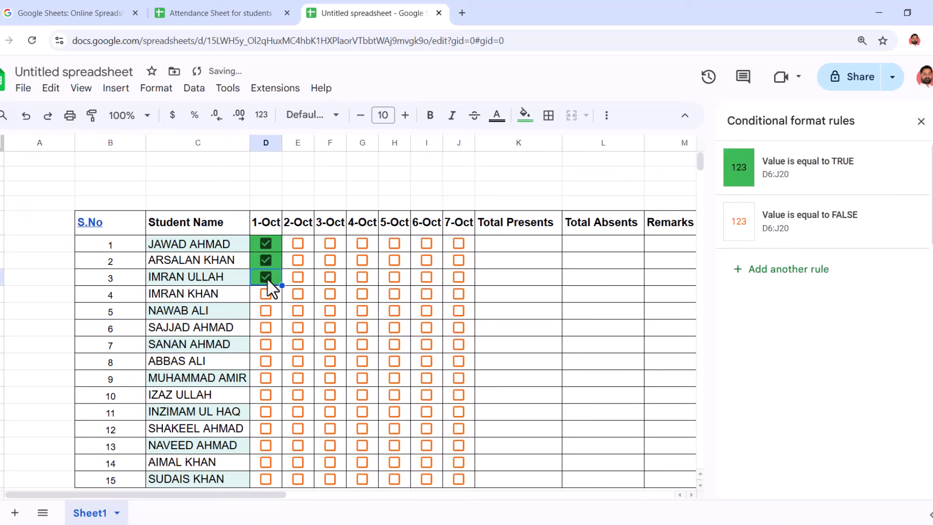
left_click(330, 243)
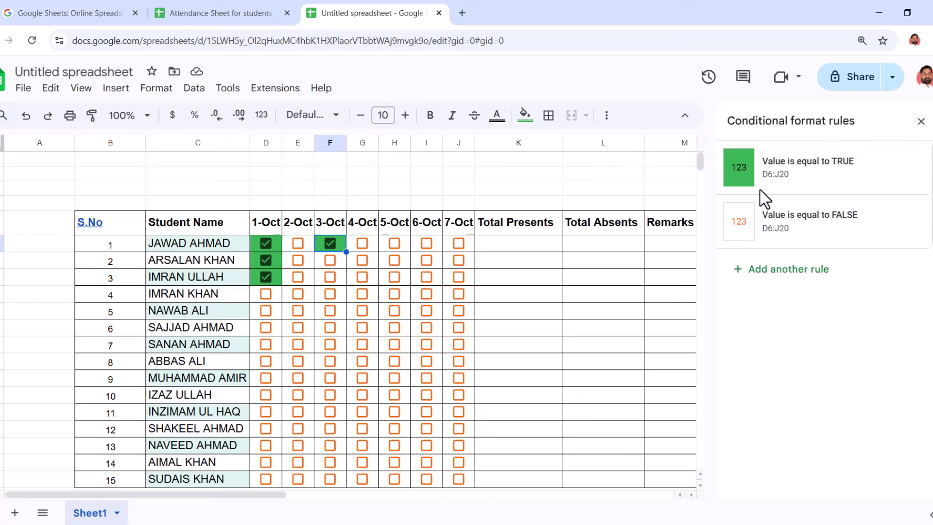
left_click(519, 313)
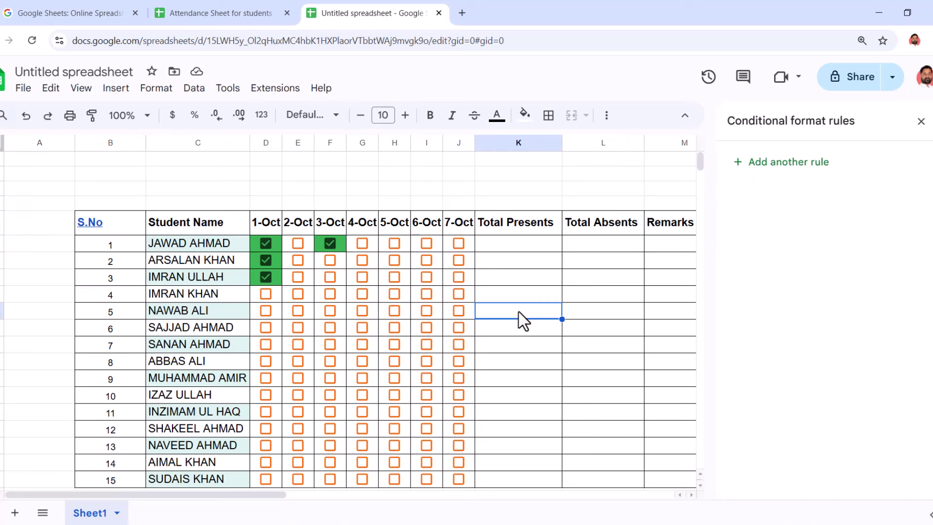
left_click(525, 248)
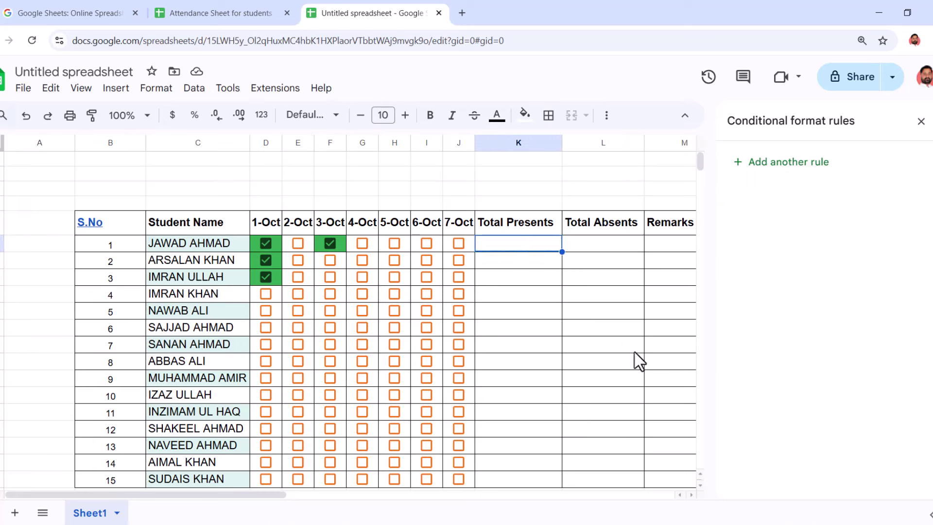
Enter =COUNTIF(D6:J6,"TRUE") in K6 and copy it down the Total Presents column.
type("=count")
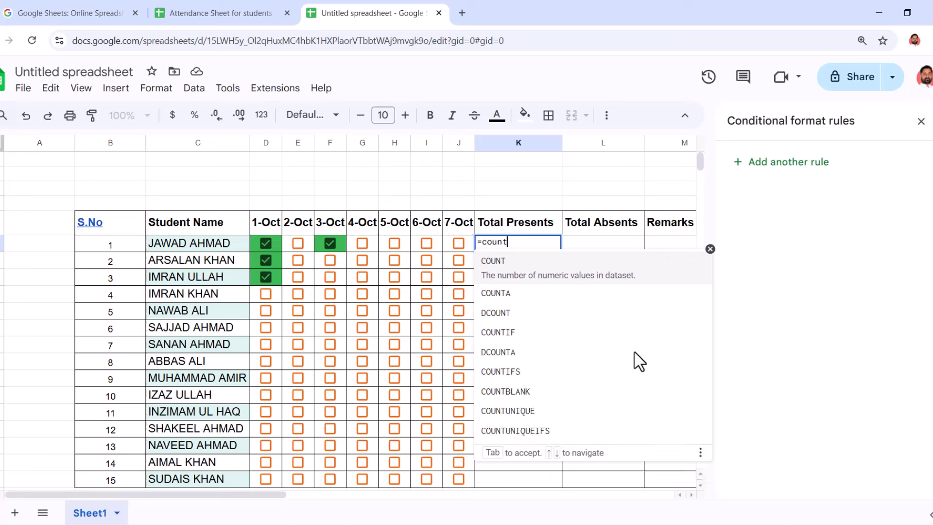
type("if")
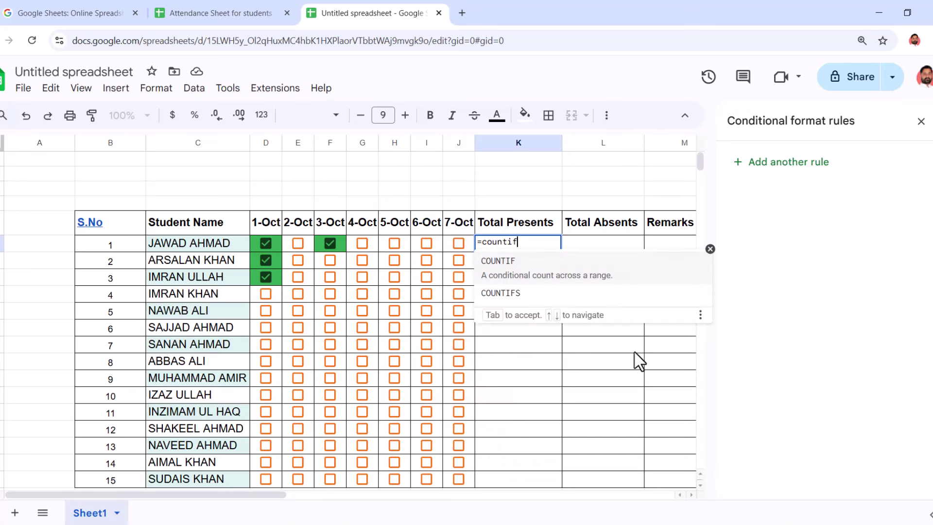
type("(")
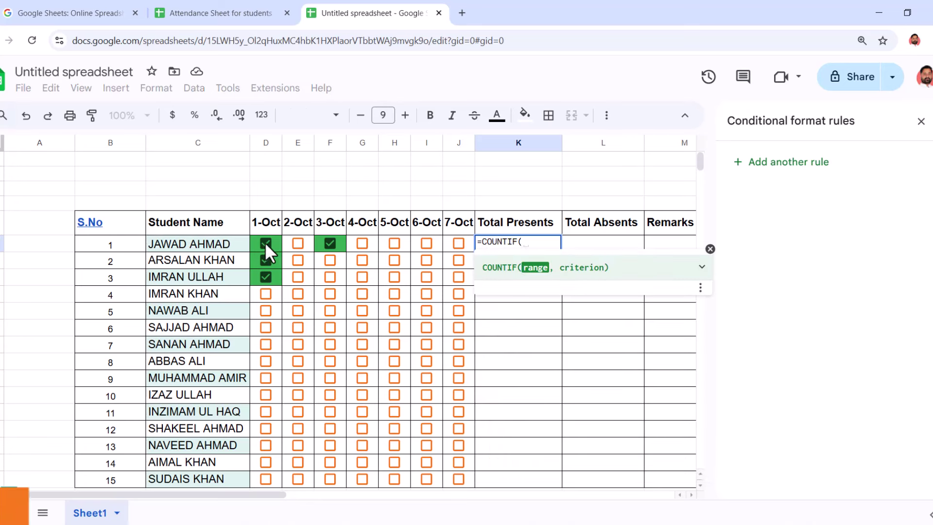
left_click_drag(265, 242, 458, 253)
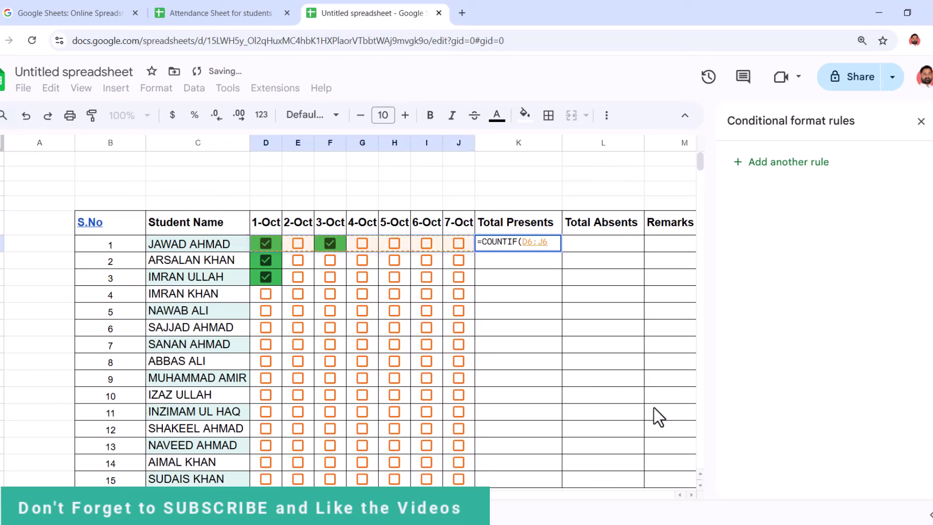
type(",\"TRUE")
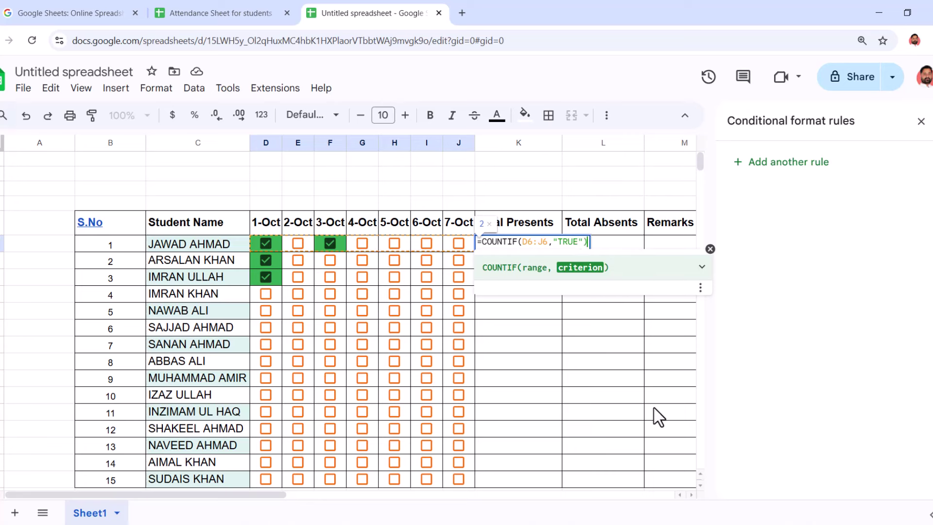
key("Return")
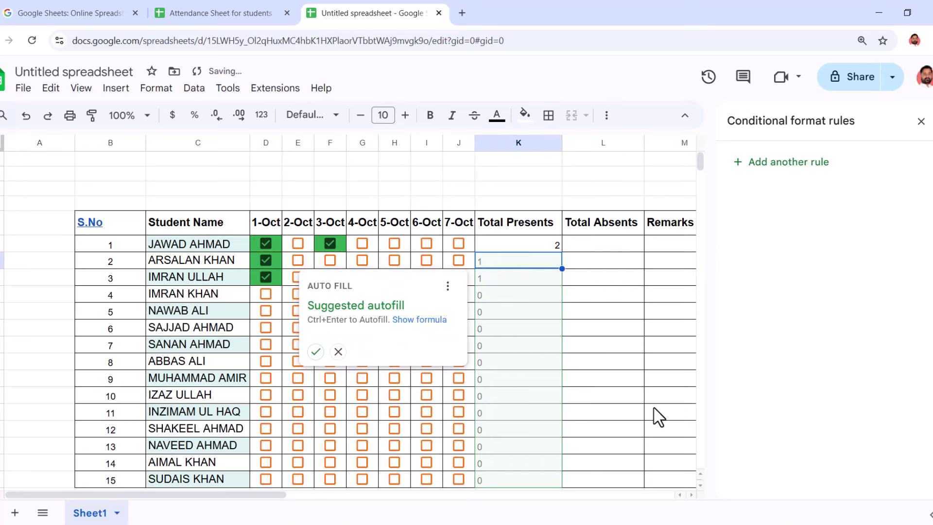
left_click(544, 247)
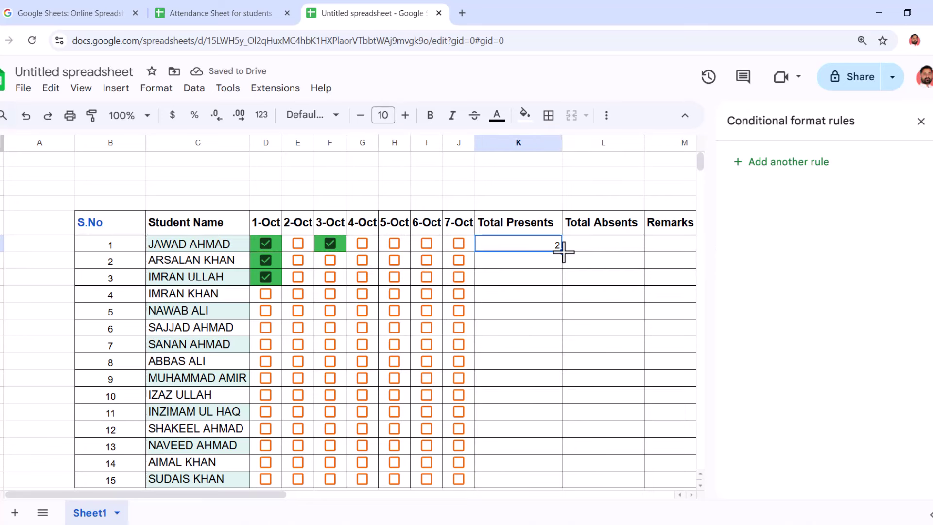
double_click(562, 251)
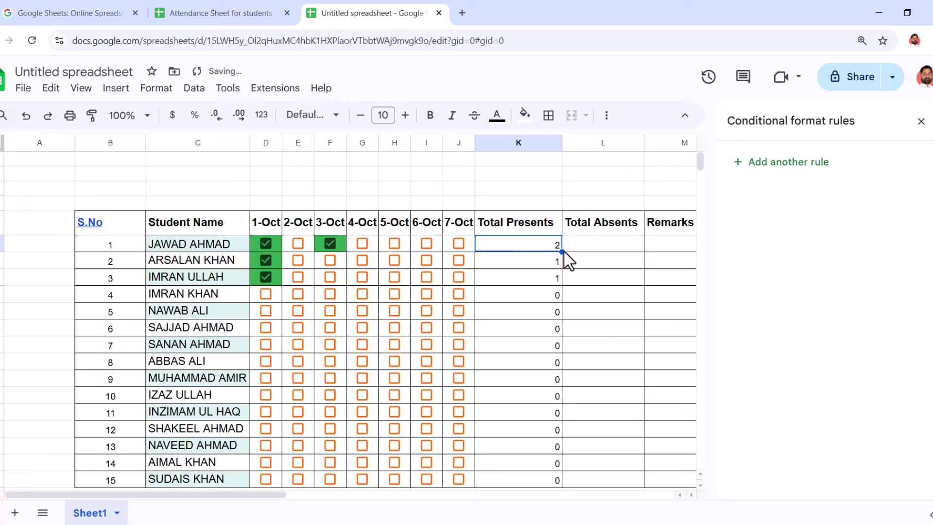
left_click(527, 143)
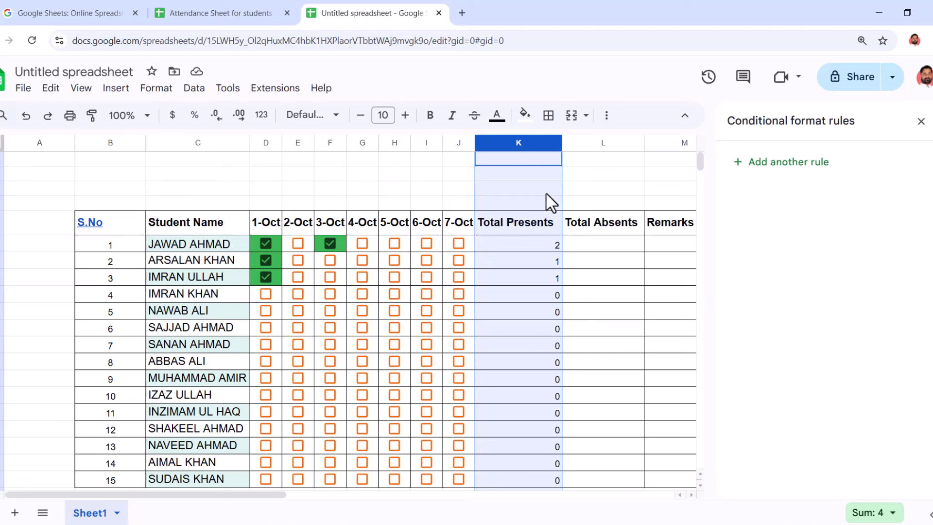
Close the conditional format panel and center-align columns K through M.
left_click(920, 122)
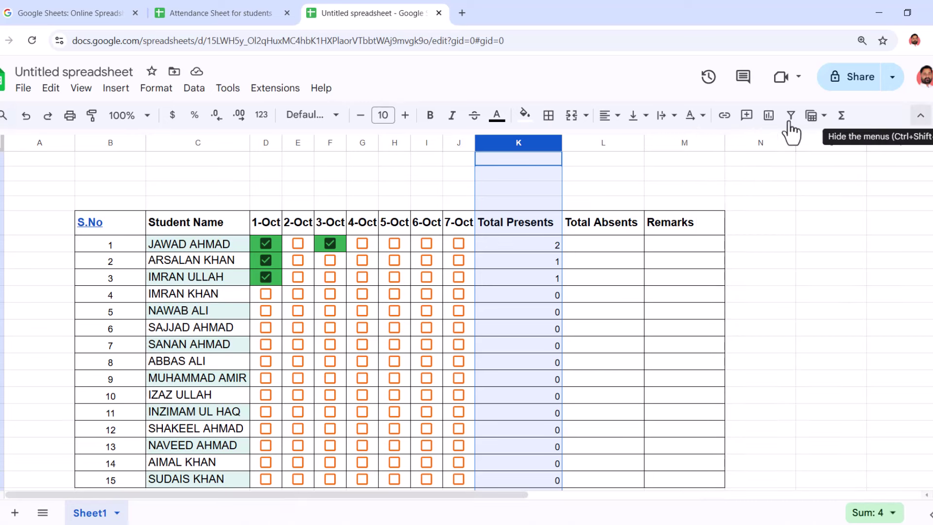
left_click(617, 117)
left_click(631, 141)
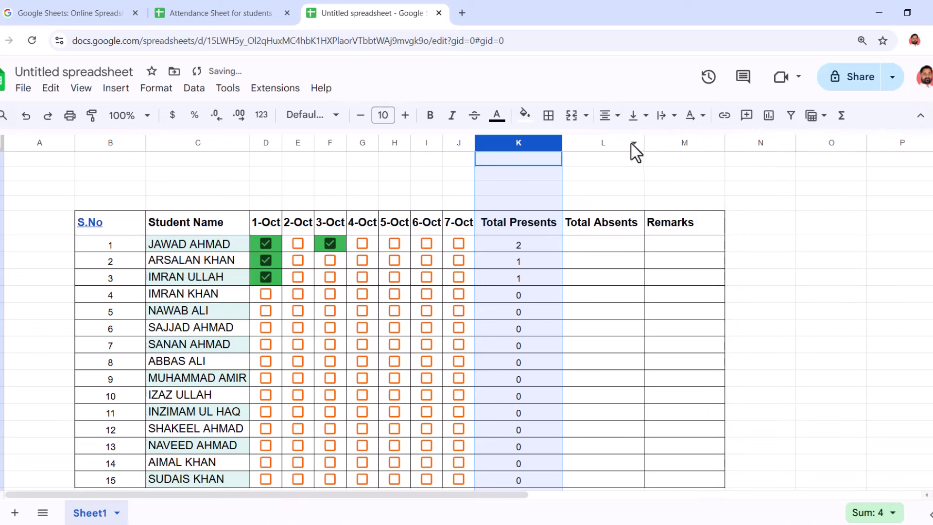
left_click_drag(612, 145, 656, 141)
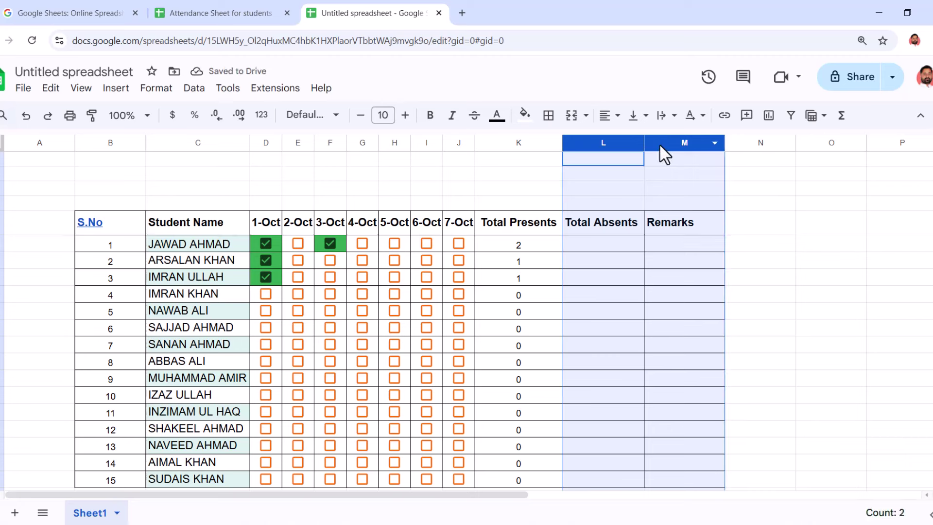
left_click(617, 117)
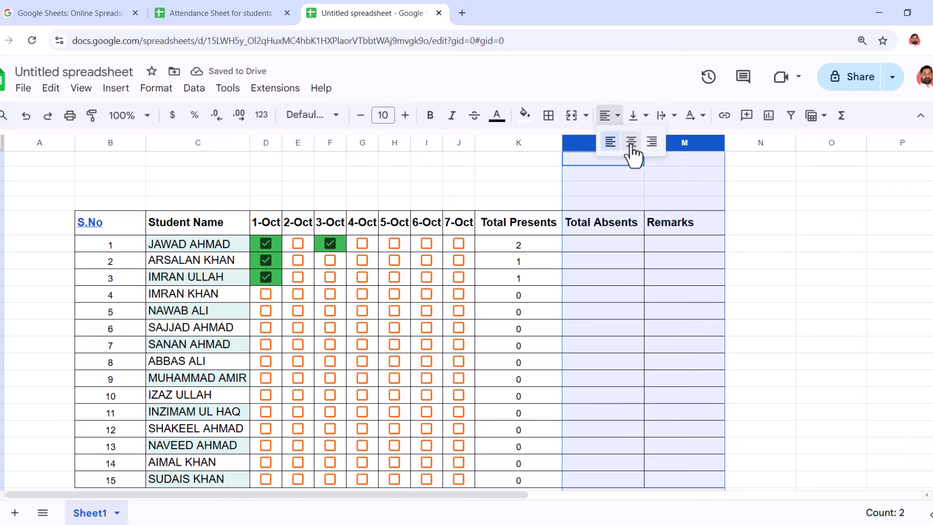
left_click(631, 143)
Enter =COUNTIF(D6:J6,"FALSE") in L6 and fill Total Absents down for all students.
left_click(616, 229)
left_click(627, 248)
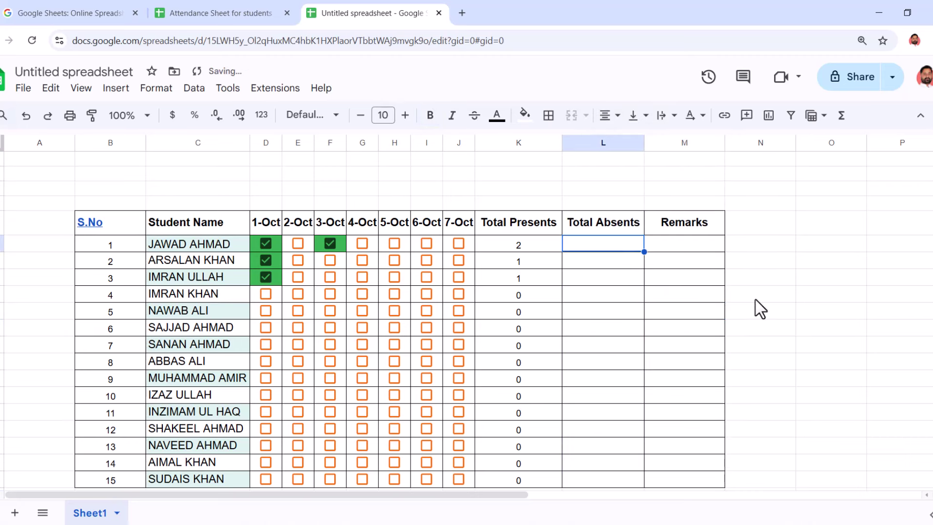
type("=")
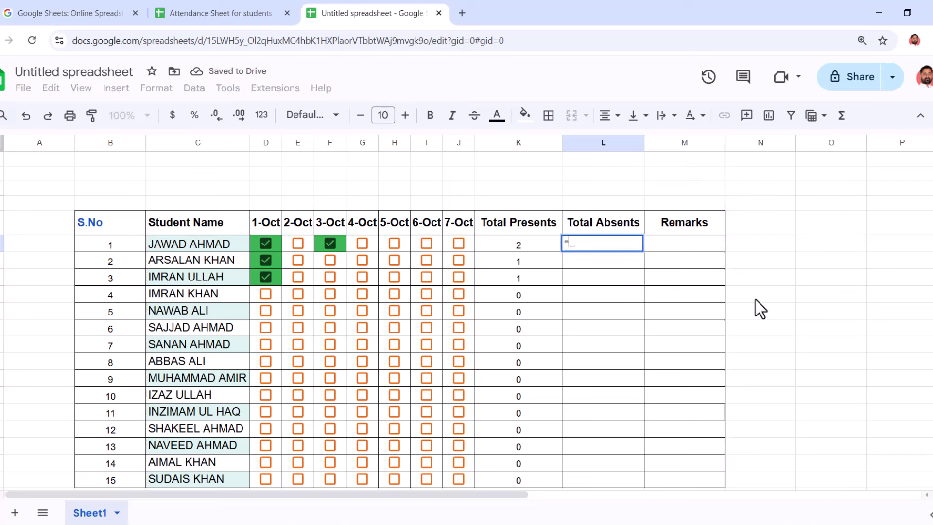
type("counif(")
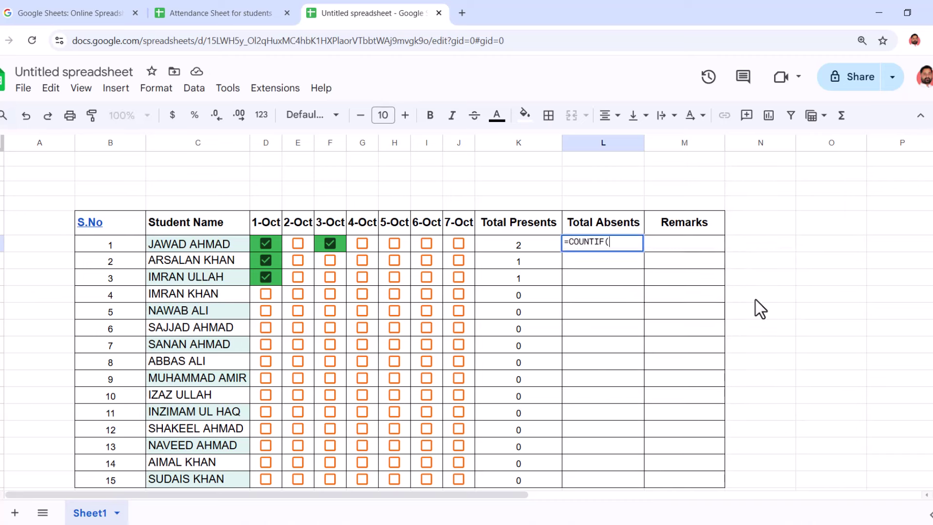
left_click_drag(266, 243, 475, 262)
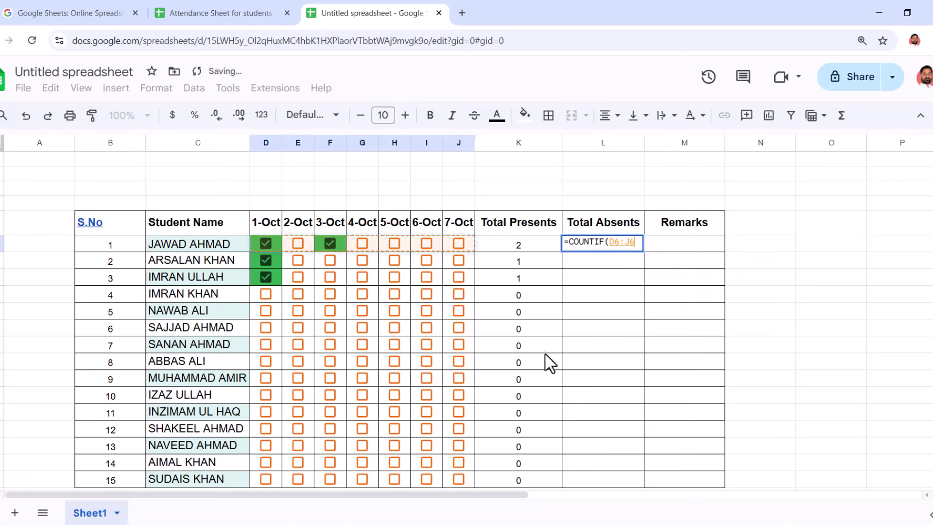
type(",\"FA")
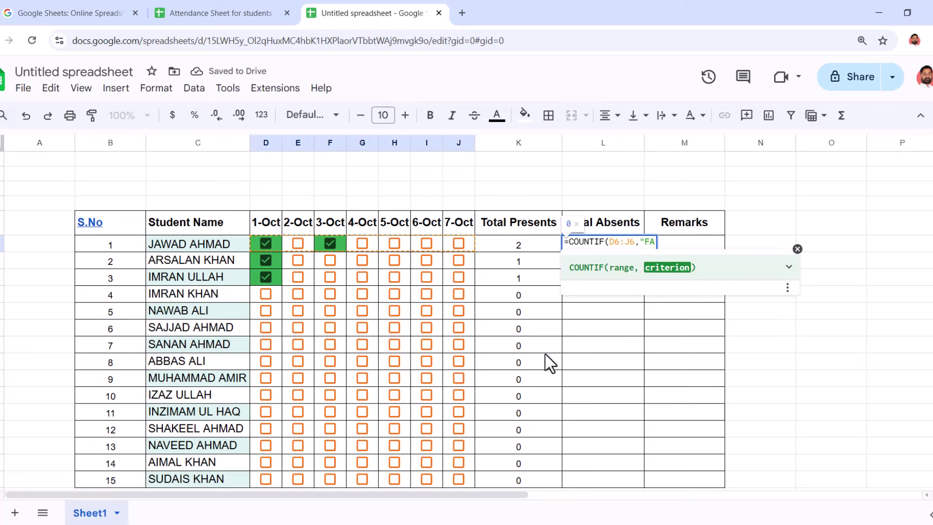
type("\")")
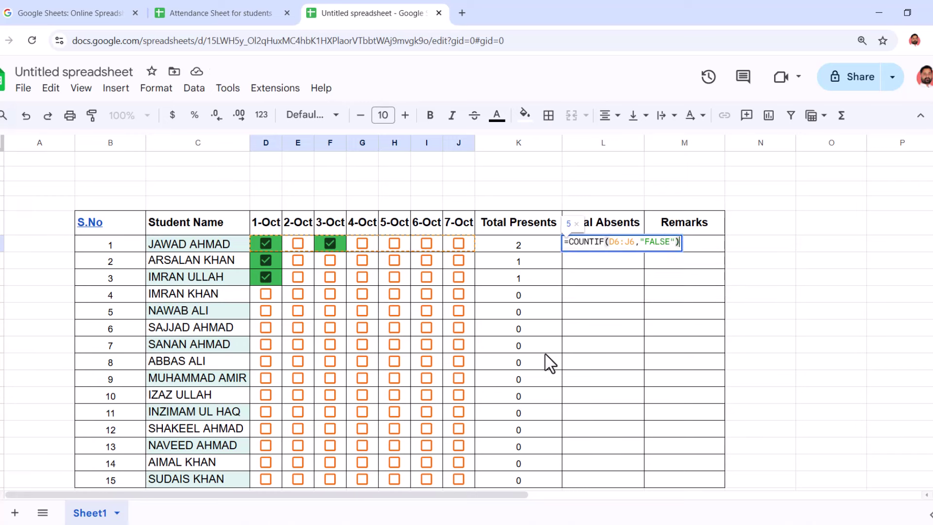
key("Return")
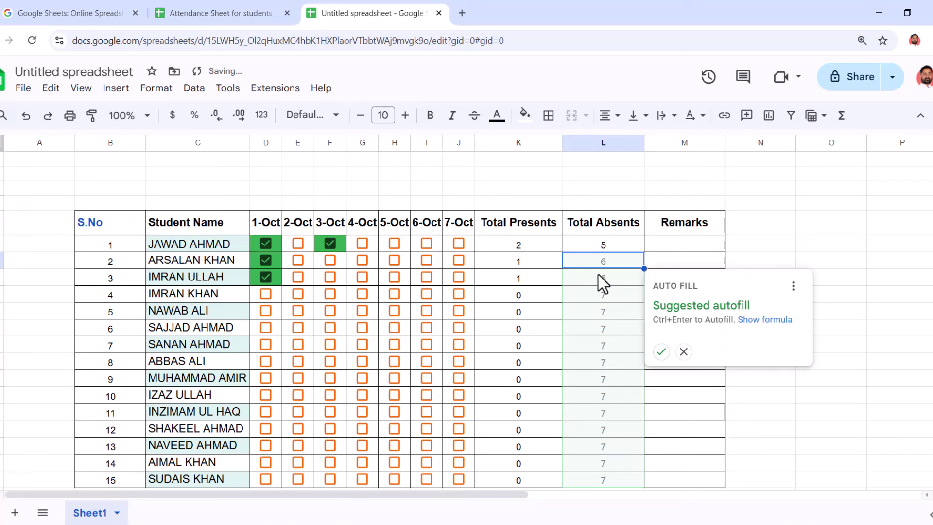
left_click(661, 351)
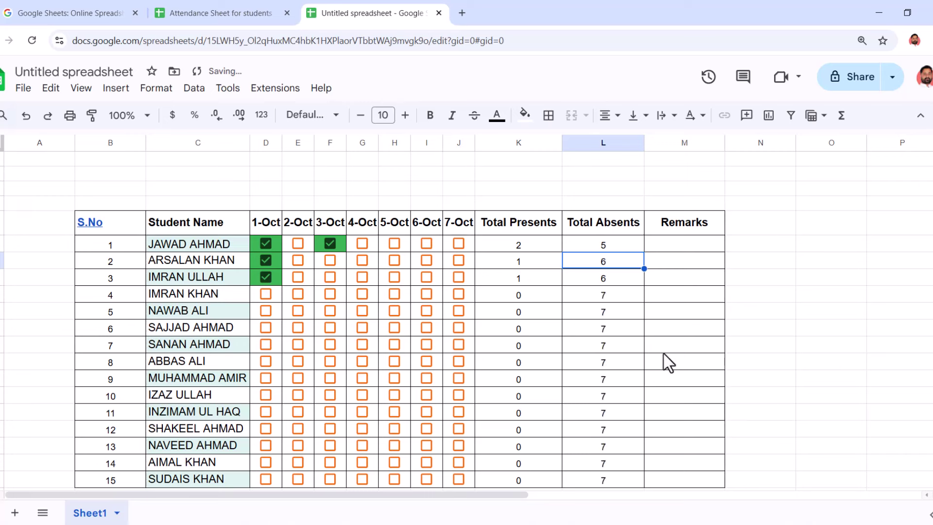
Enter =IF(K6>=6,"SATISFACTORY","NOT SATISFACTORY") in M6, autofit column M, and fill it down.
left_click(691, 246)
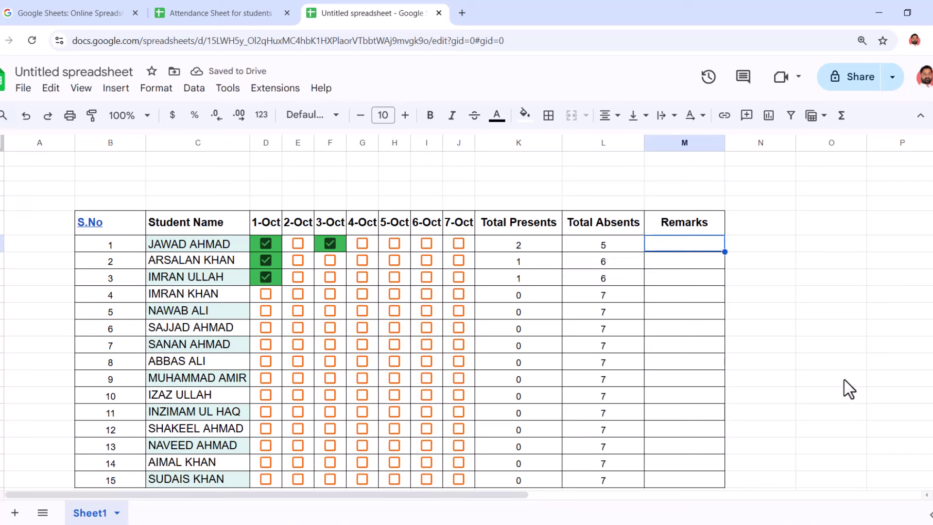
type("=IF(")
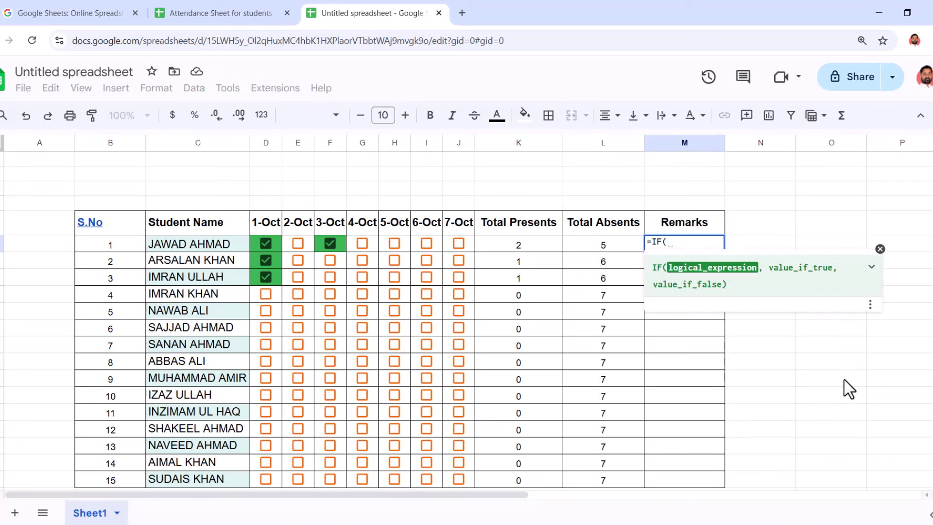
left_click(542, 248)
type(">=6")
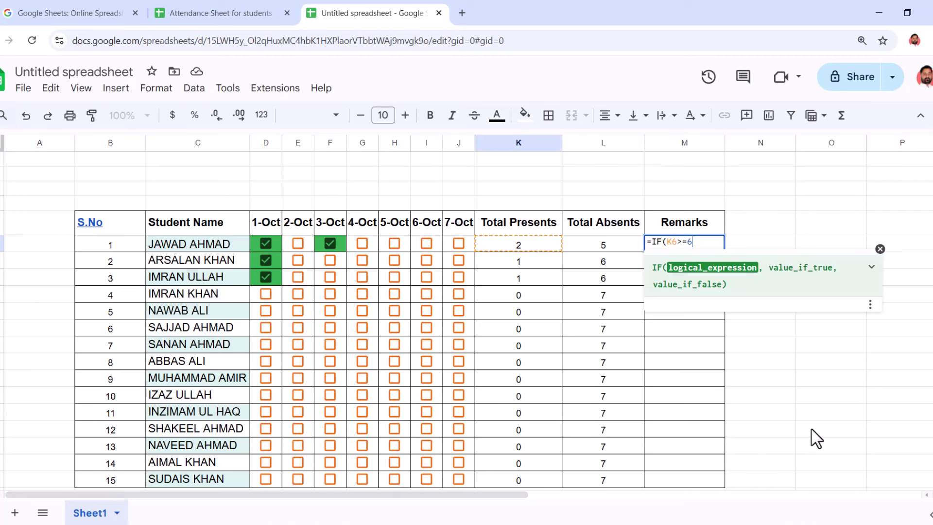
type(",\"SATISFACTORY")
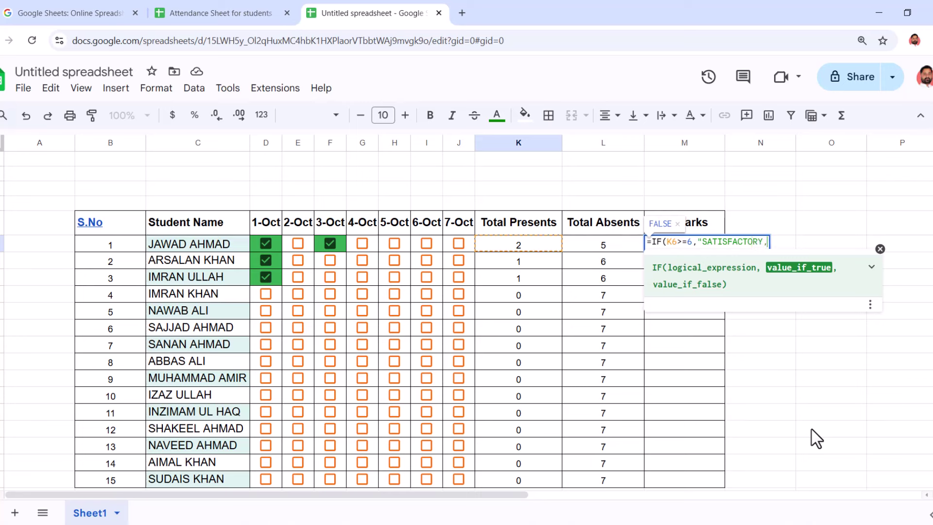
type("\",")
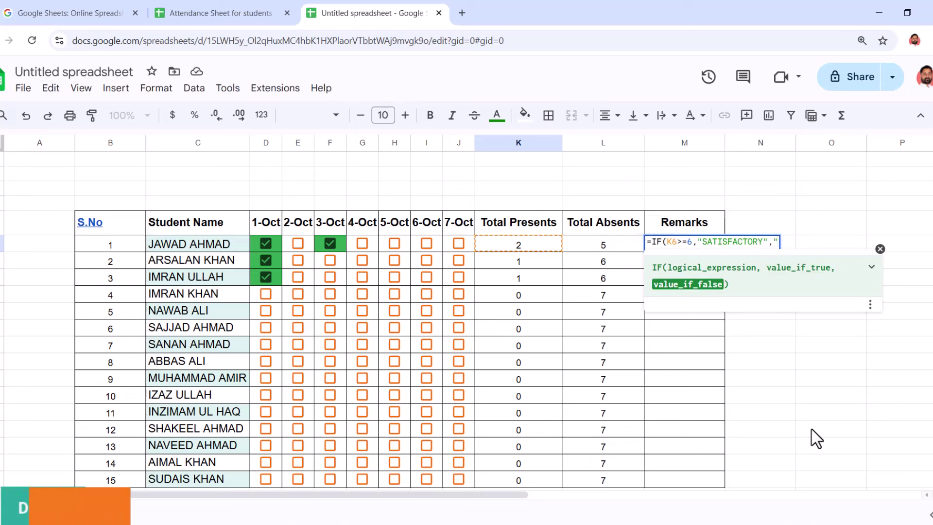
type("\"NOT SATIS")
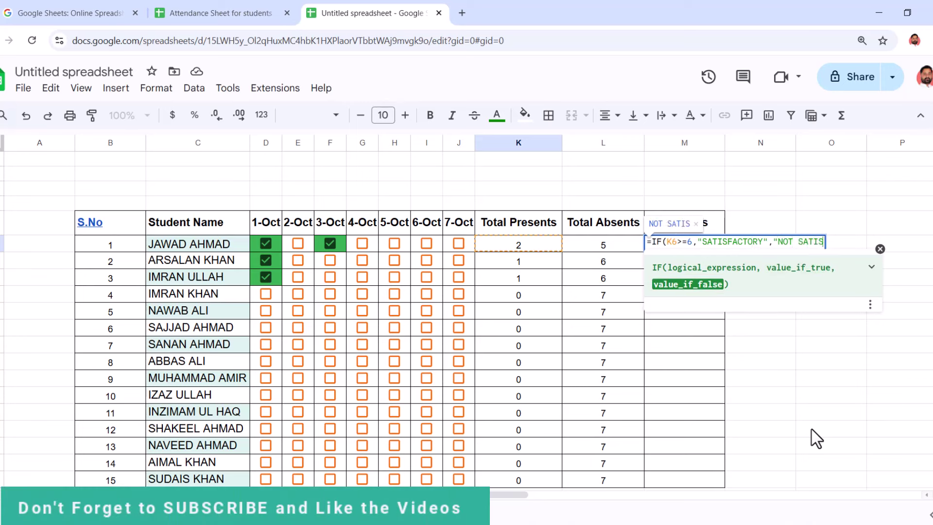
type("FACTORY\")")
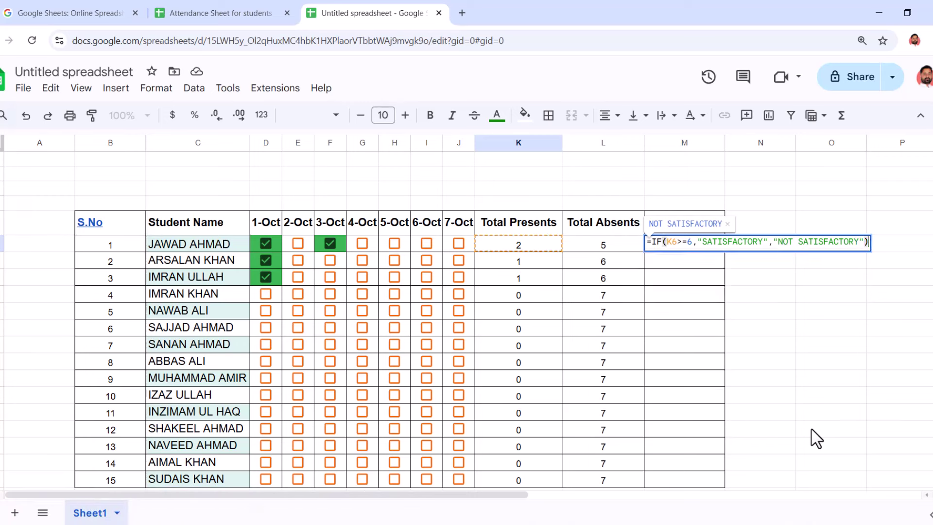
key("Return")
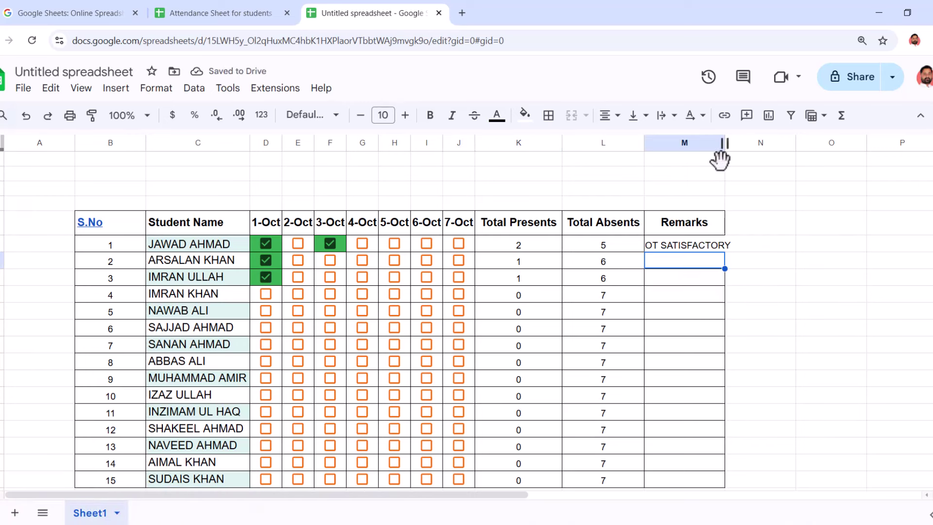
double_click(724, 143)
left_click(835, 332)
left_click(734, 247)
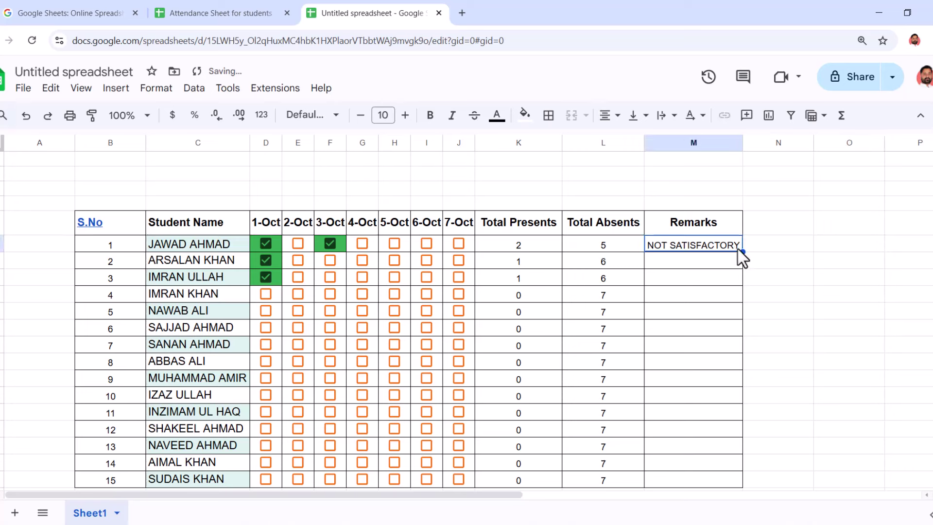
double_click(741, 251)
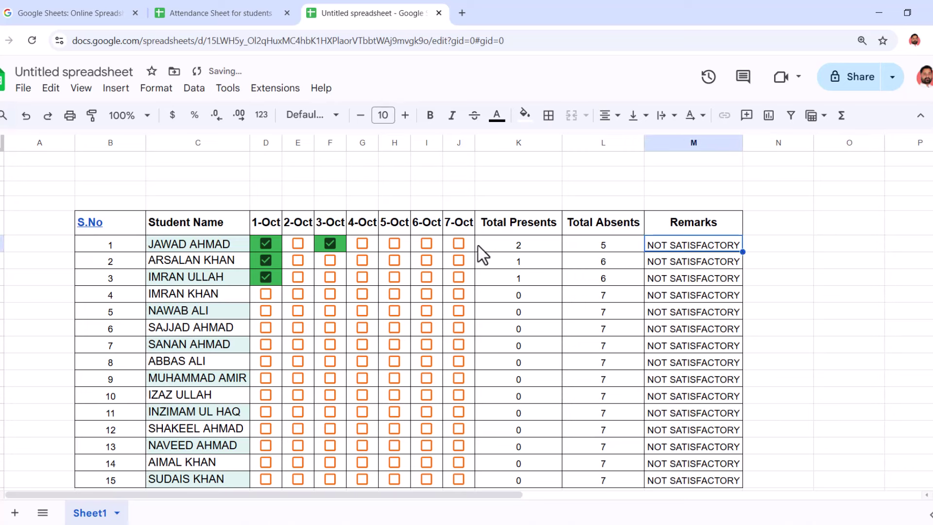
left_click(394, 243)
left_click(426, 242)
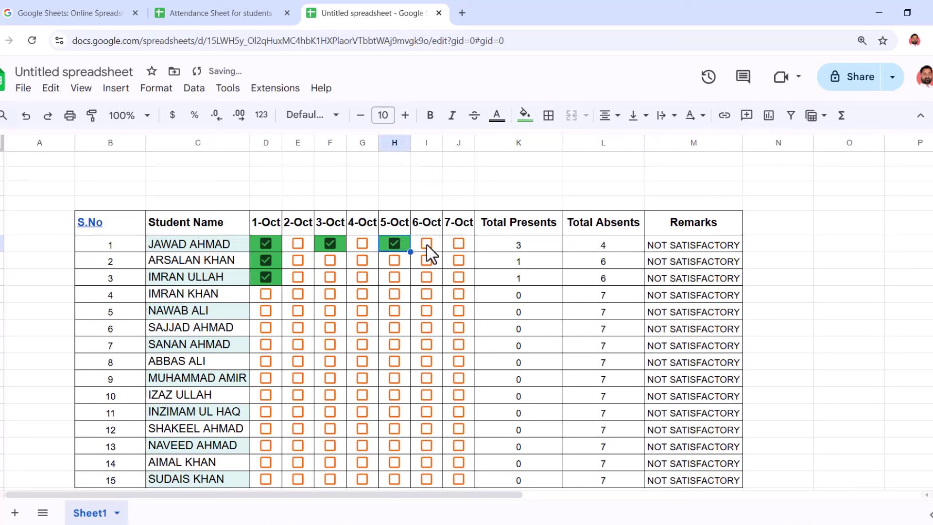
left_click(459, 242)
left_click(362, 243)
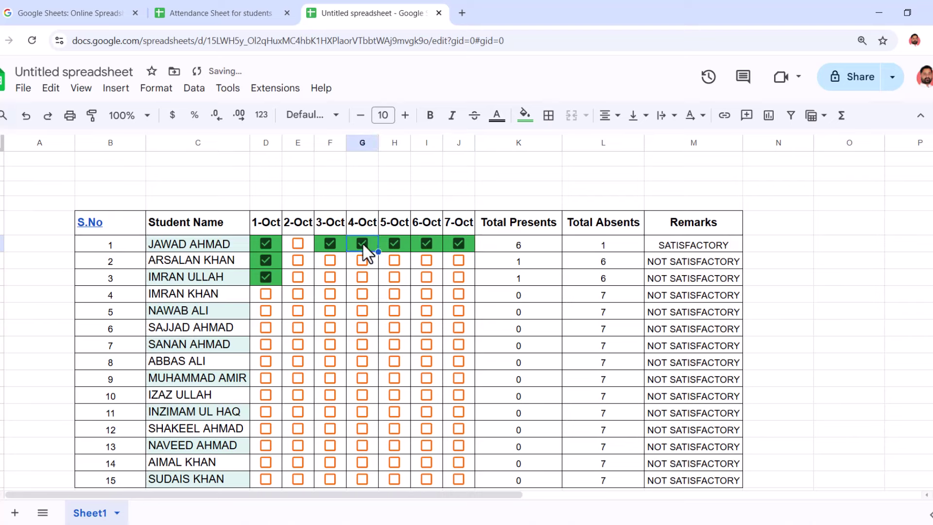
left_click(393, 294)
left_click(389, 309)
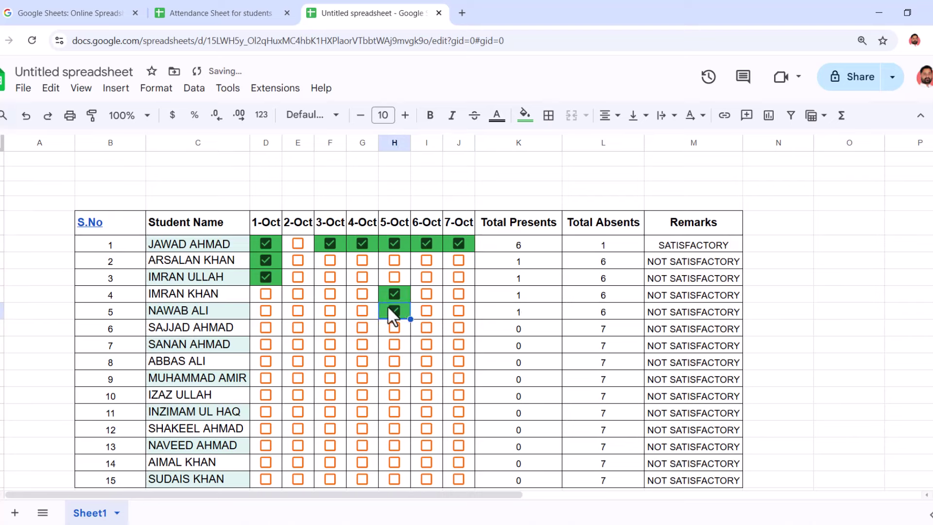
left_click(362, 310)
left_click(361, 293)
left_click(330, 294)
left_click(298, 294)
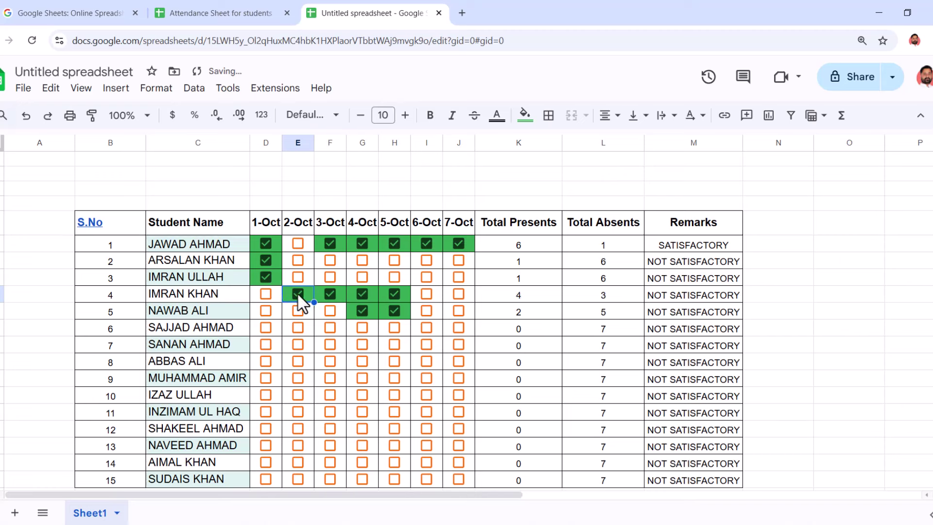
left_click(265, 293)
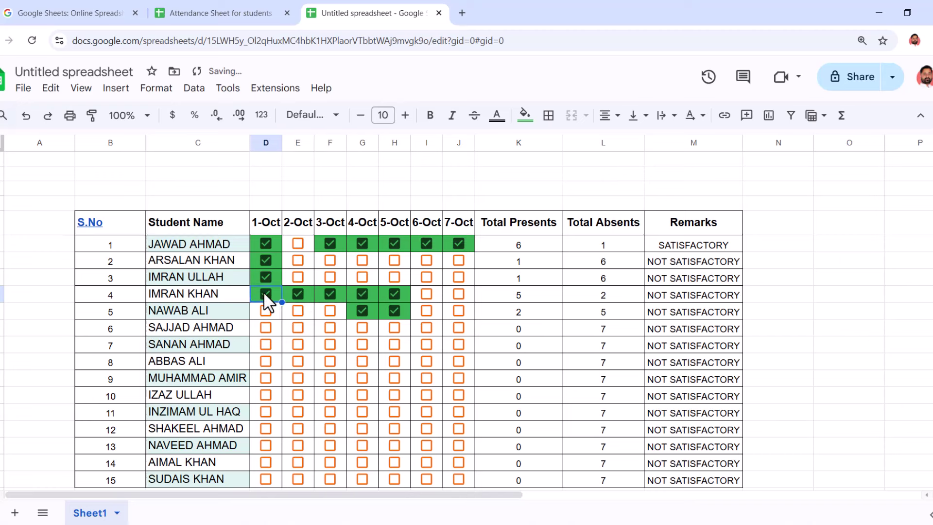
Tick student 4 on 7-Oct, and students 10 and 8 from 2-Oct through 7-Oct.
left_click(458, 294)
left_click(458, 394)
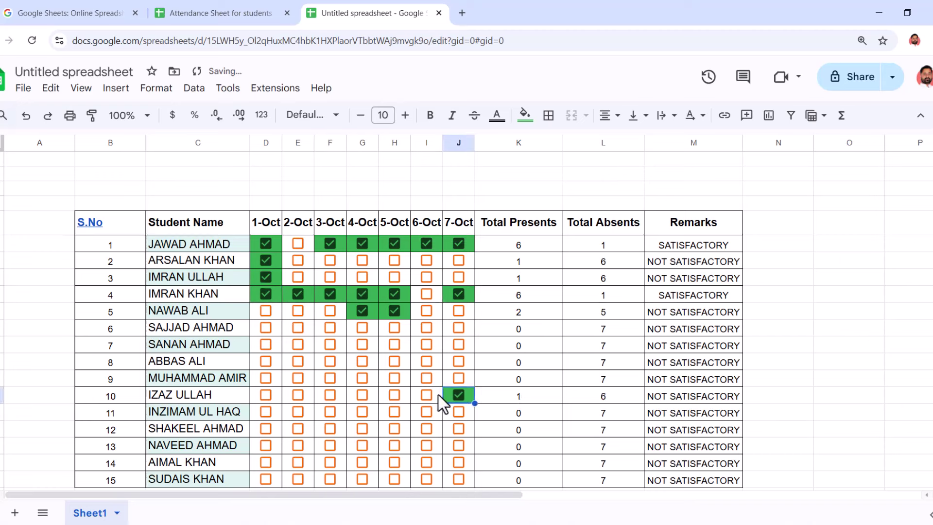
left_click(426, 394)
left_click(394, 394)
left_click(362, 394)
left_click(329, 395)
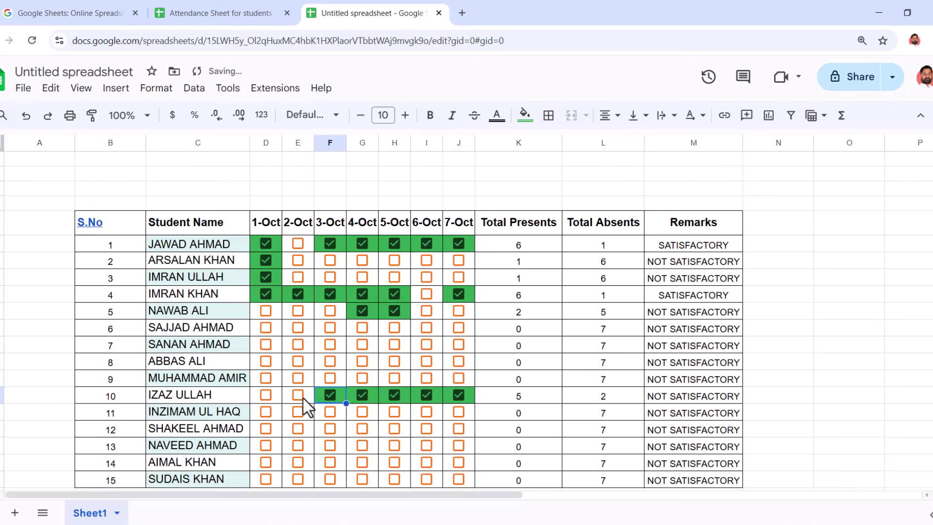
left_click(298, 394)
left_click(298, 360)
left_click(330, 361)
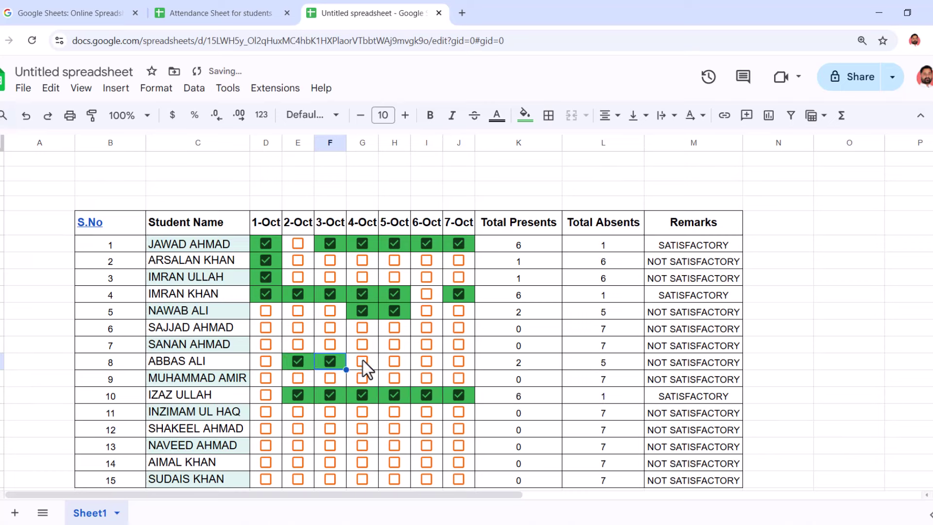
left_click(362, 361)
left_click(394, 361)
left_click(426, 360)
left_click(458, 361)
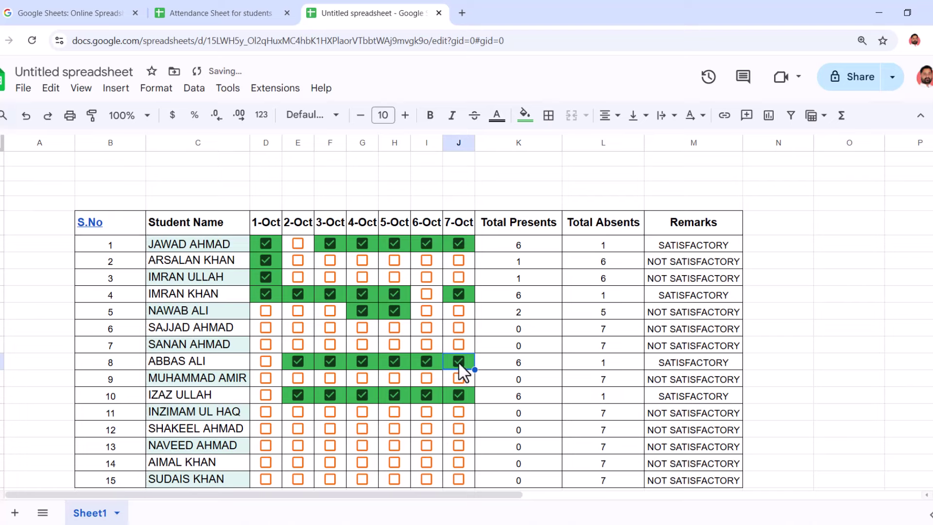
Tick students 6 and 7 present on most days from 1-Oct to 7-Oct.
left_click(458, 327)
left_click(458, 344)
left_click(426, 344)
left_click(394, 327)
left_click(393, 344)
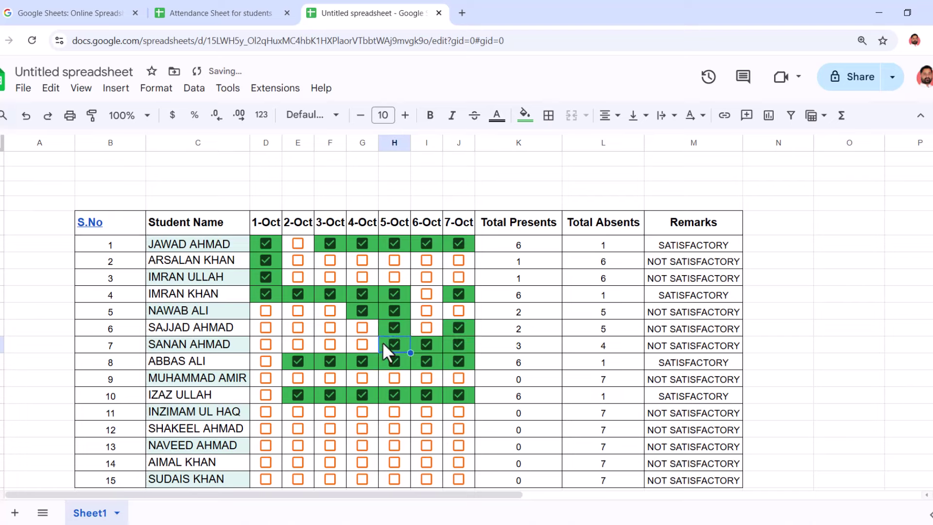
left_click(362, 344)
left_click(330, 327)
left_click(330, 343)
left_click(297, 344)
left_click(298, 327)
left_click(266, 327)
left_click(266, 344)
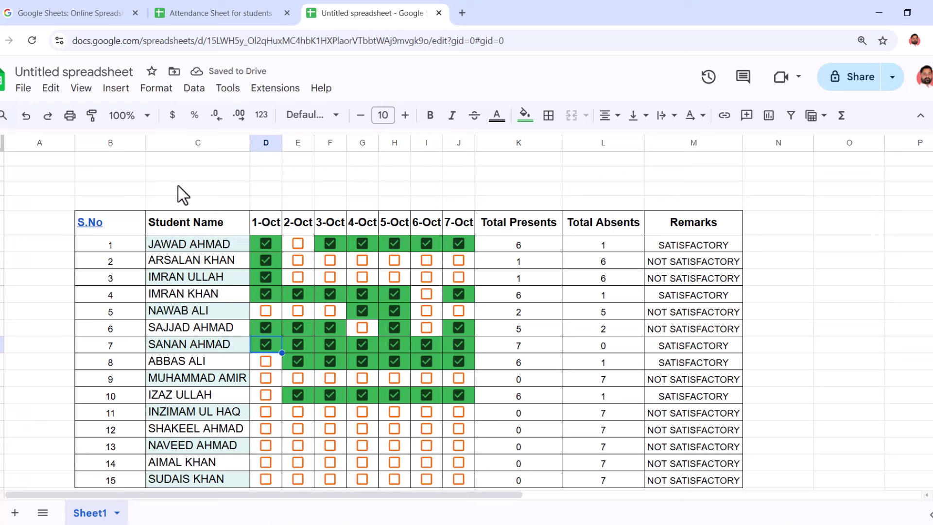
Merge B1:M3 into one cell and begin typing the STUDENTS ATTENDANCE SHEET title.
left_click_drag(129, 160, 699, 206)
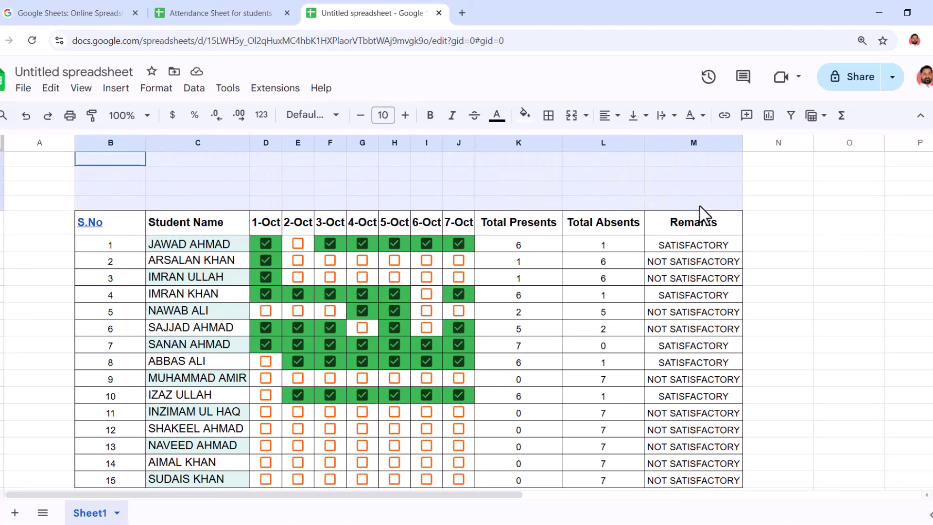
left_click(571, 115)
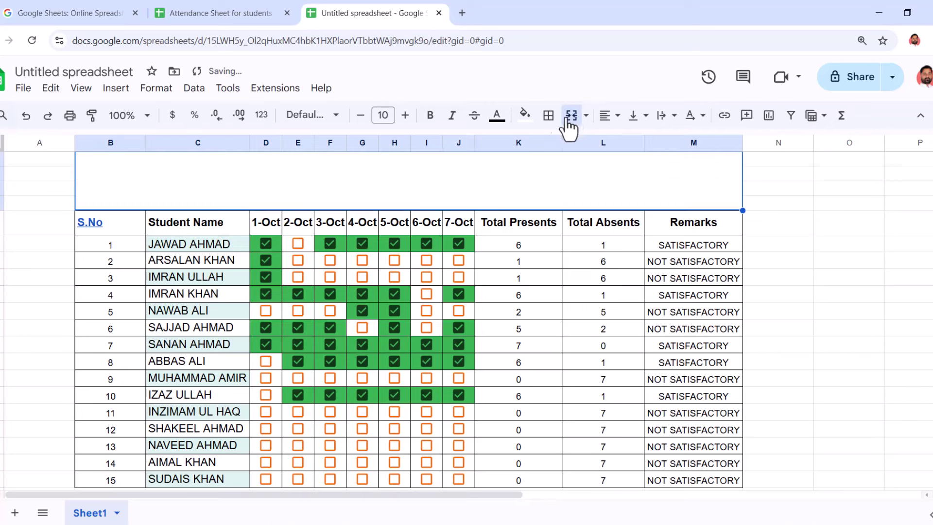
double_click(434, 194)
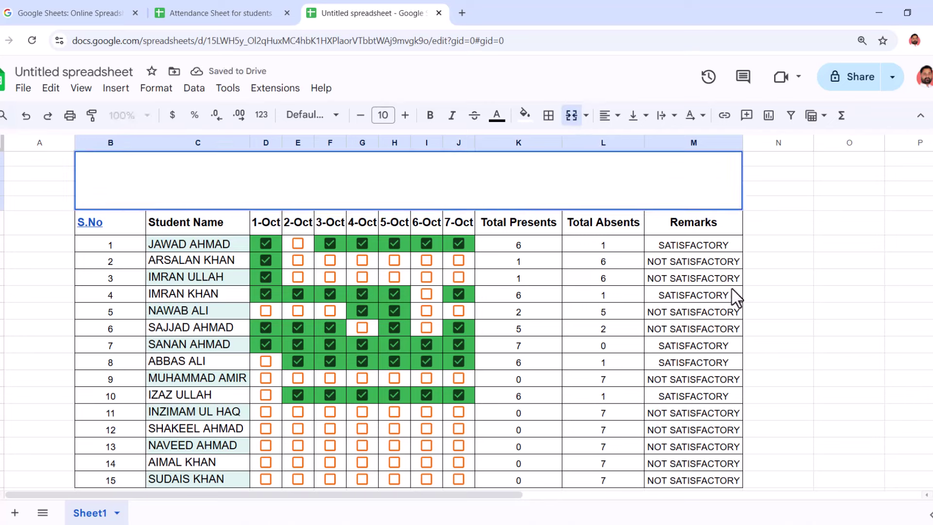
type("s")
type("TUDENTS ")
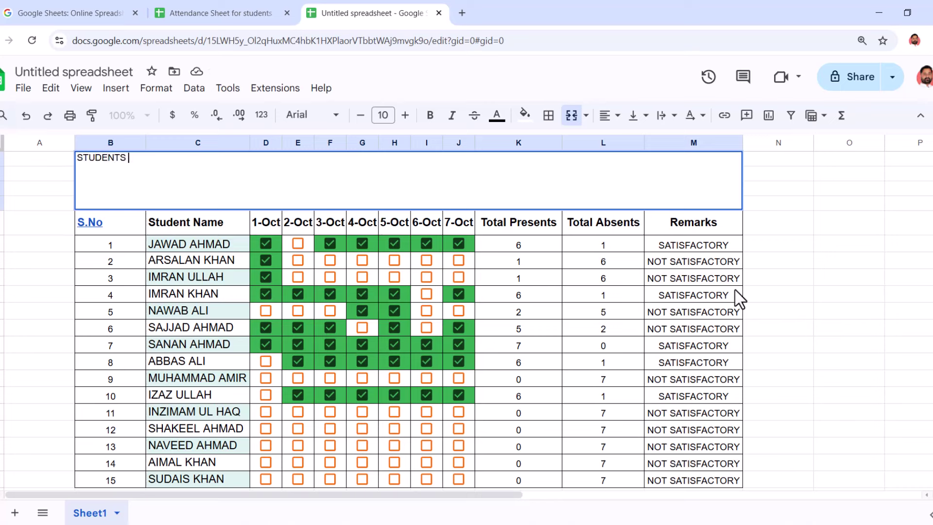
type("ATTENDANCE SHEET BY")
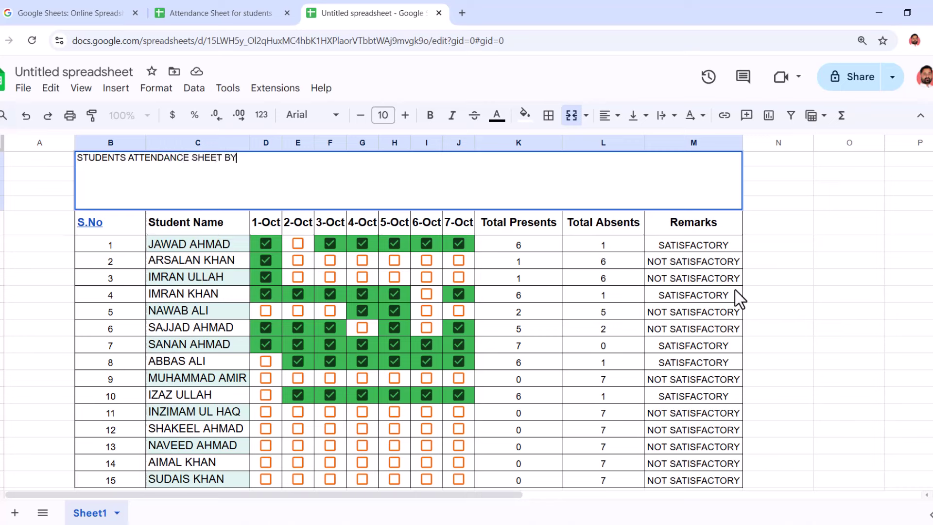
type(" USING CHECKBOX IN GOOGLE SHEET")
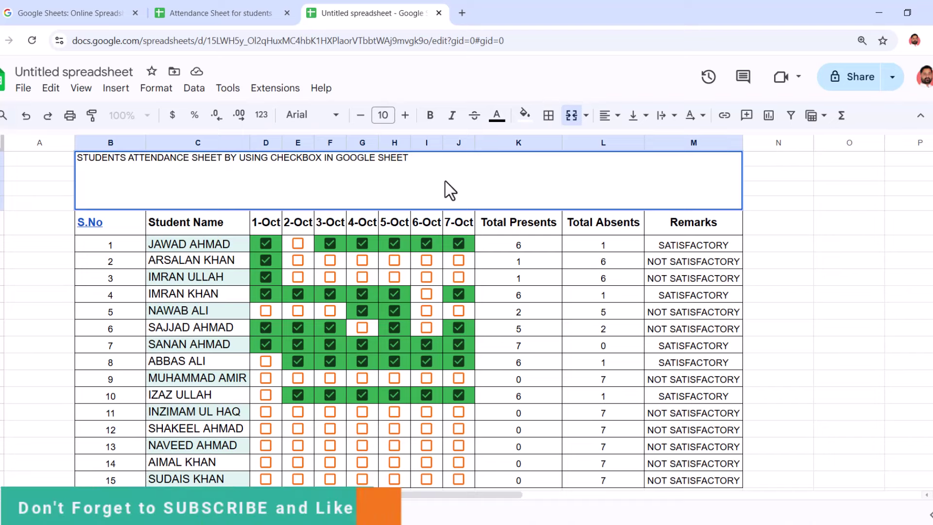
Set the merged title's font size to 18.
left_click(751, 245)
left_click(687, 202)
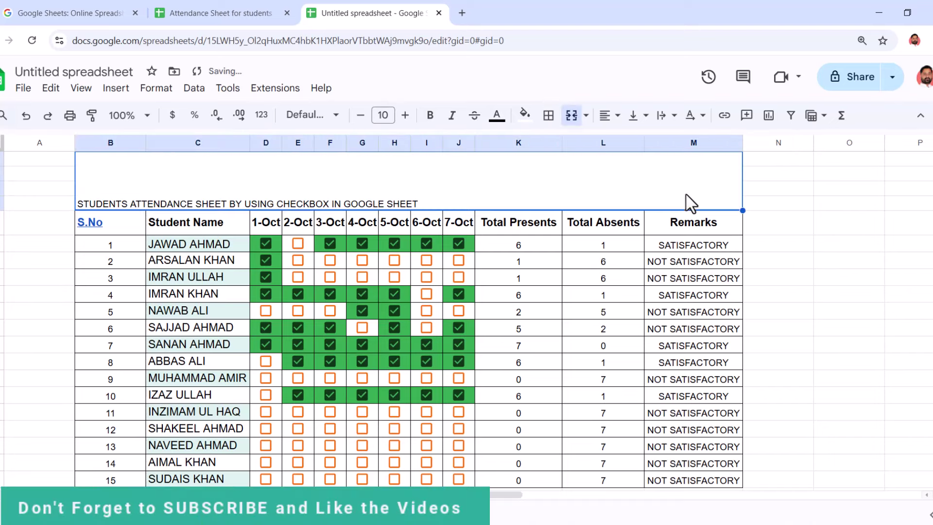
left_click(384, 115)
left_click(383, 341)
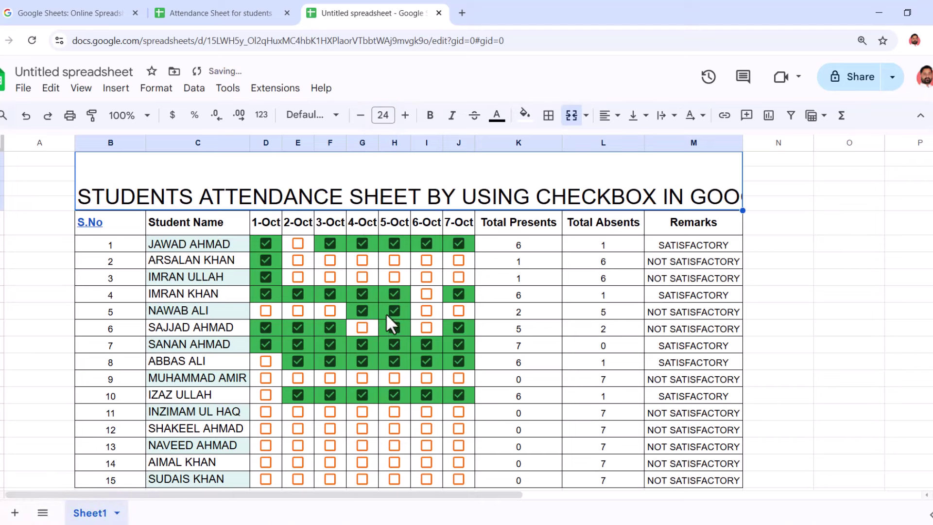
left_click(384, 115)
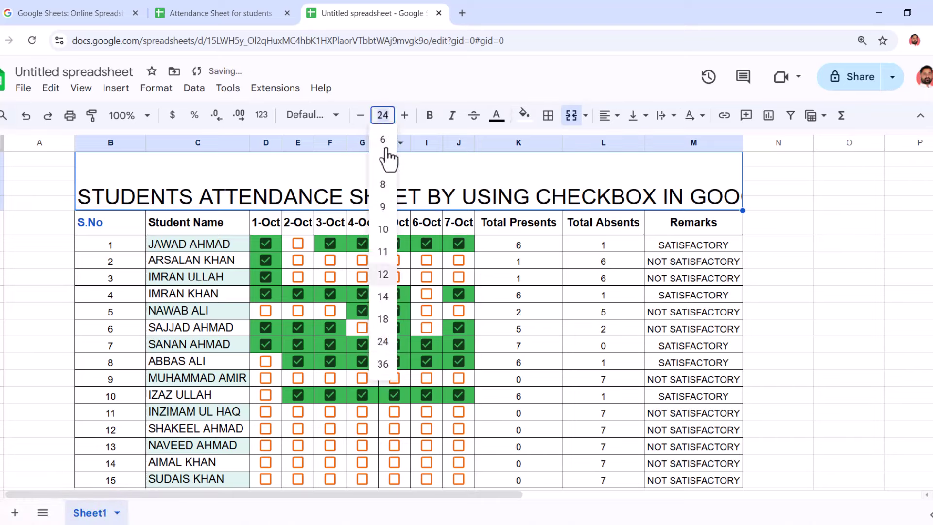
left_click(383, 320)
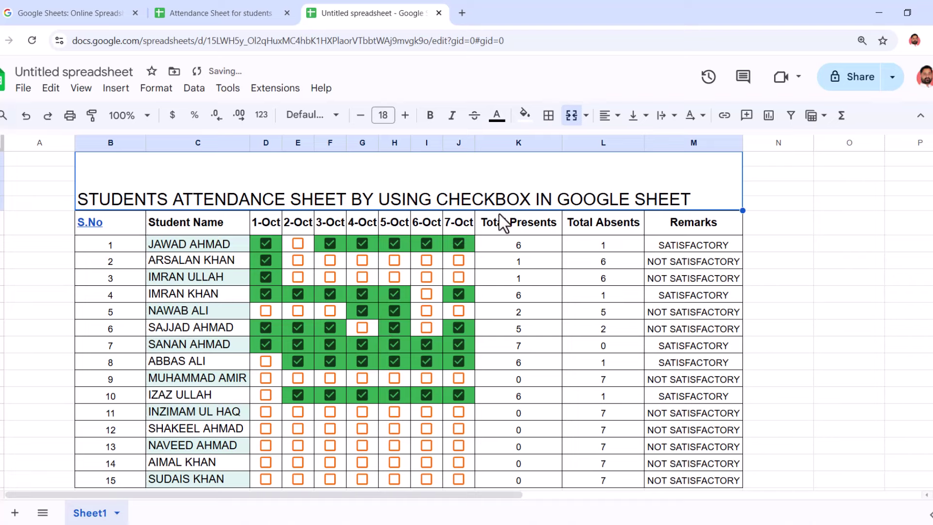
Center the title horizontally and vertically and give it a light green fill.
left_click(615, 117)
left_click(631, 142)
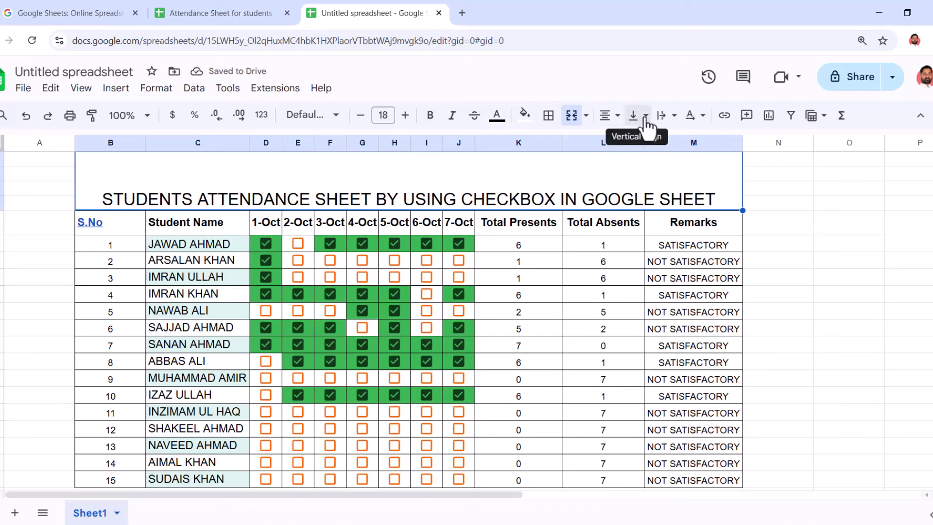
left_click(643, 116)
left_click(660, 142)
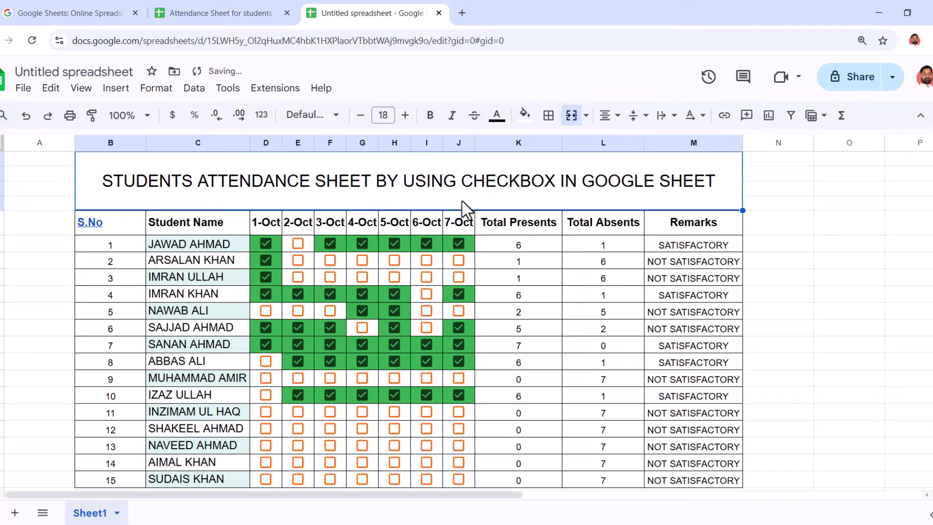
left_click(524, 116)
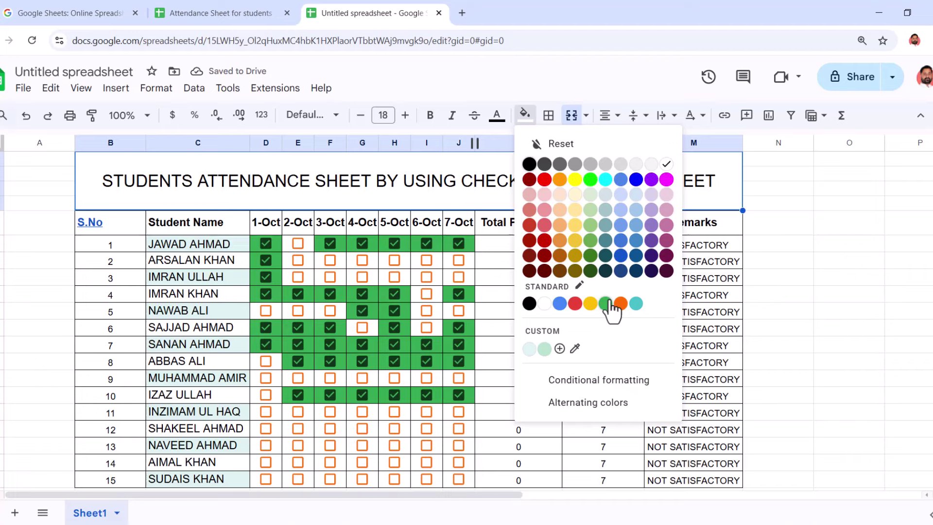
left_click(590, 210)
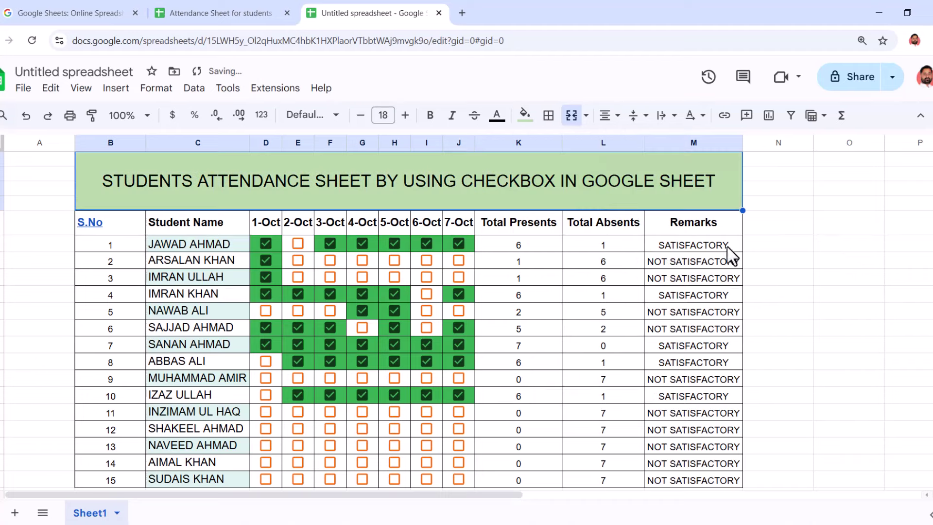
left_click(799, 265)
Shade the header row from S.No to Remarks with a light teal fill.
left_click(140, 226)
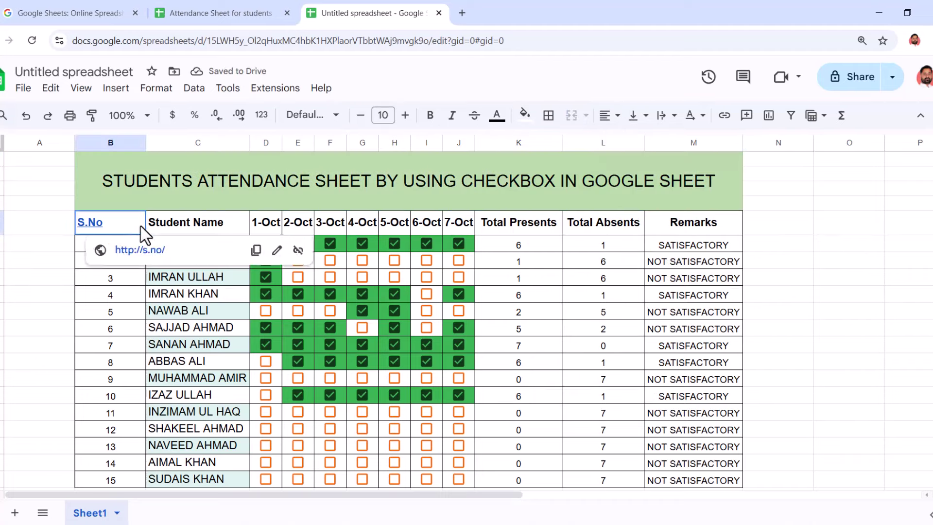
left_click_drag(140, 227, 727, 228)
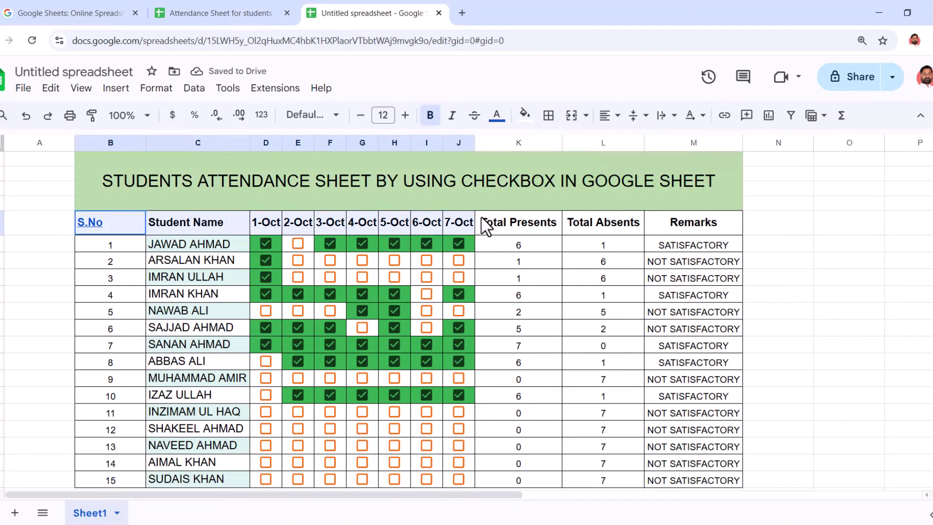
left_click(526, 119)
left_click(544, 348)
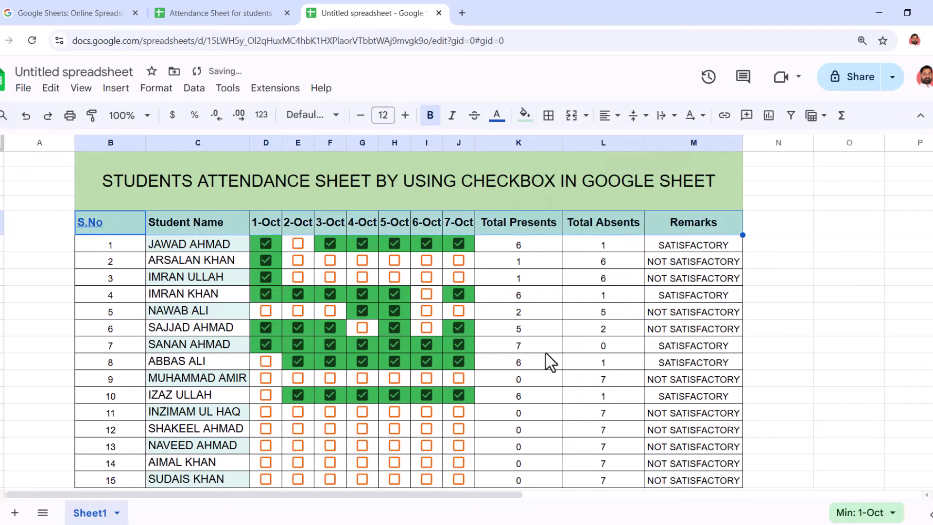
left_click(831, 328)
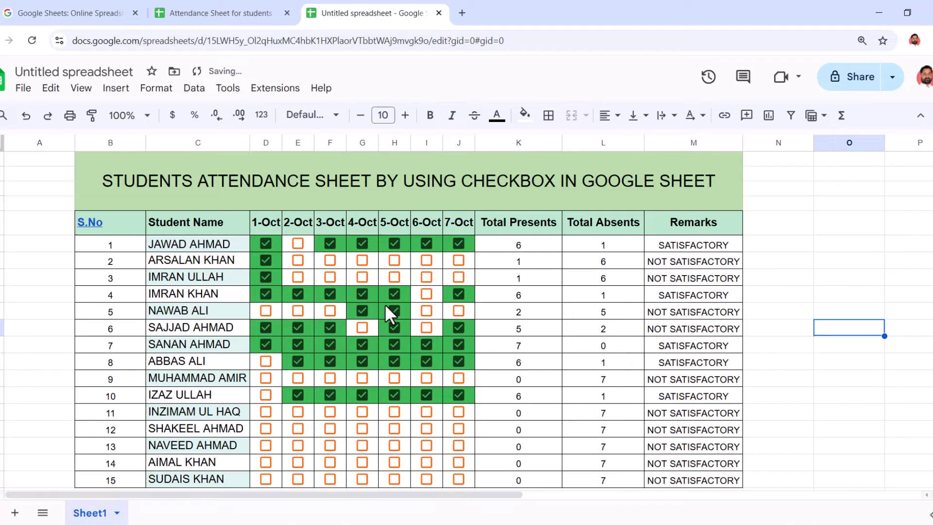
scroll(385, 304, "down", 3)
scroll(384, 304, "up", 3)
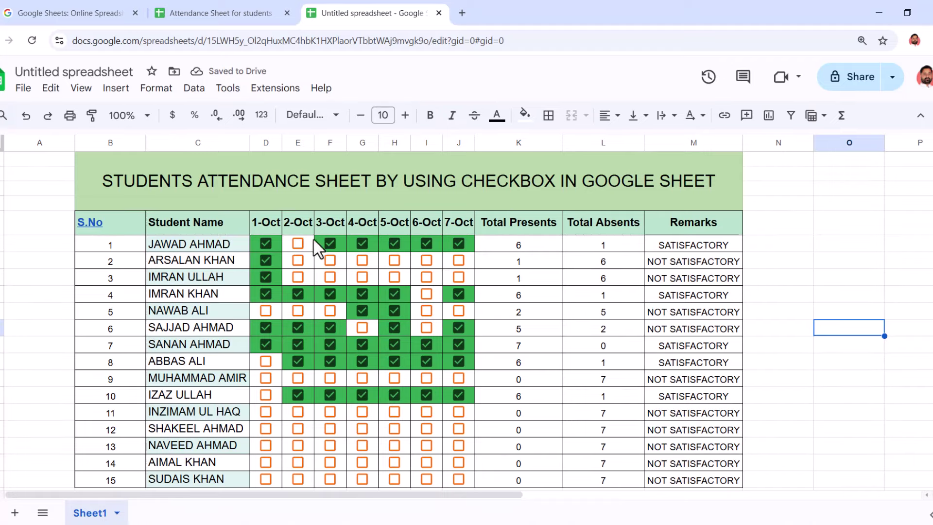